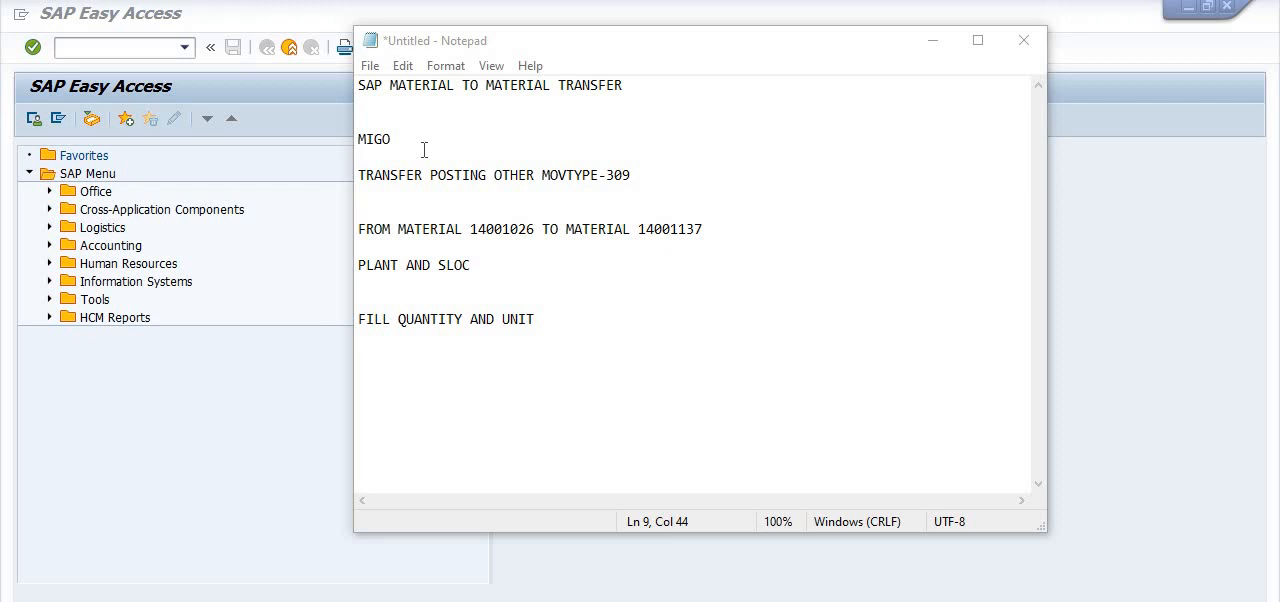
- Start transaction MIGO and review the available action types, keeping Transfer Posting
{"action": "left_click", "coordinate": [152, 48]}
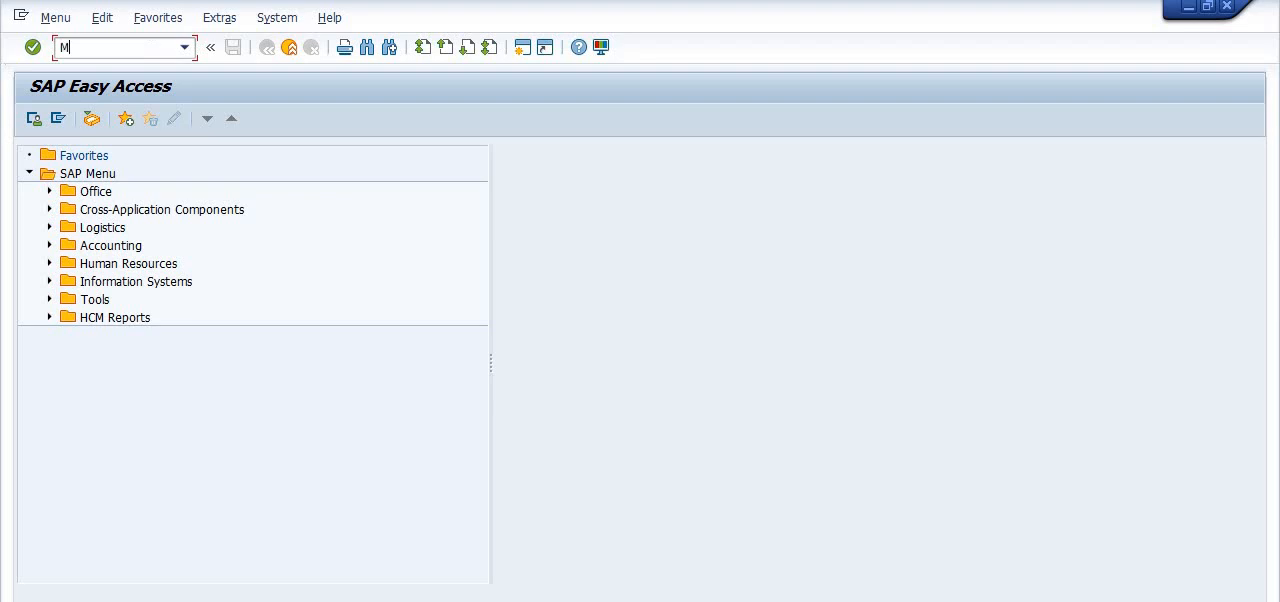
{"action": "type", "text": "MIGO"}
{"action": "key", "text": "Return"}
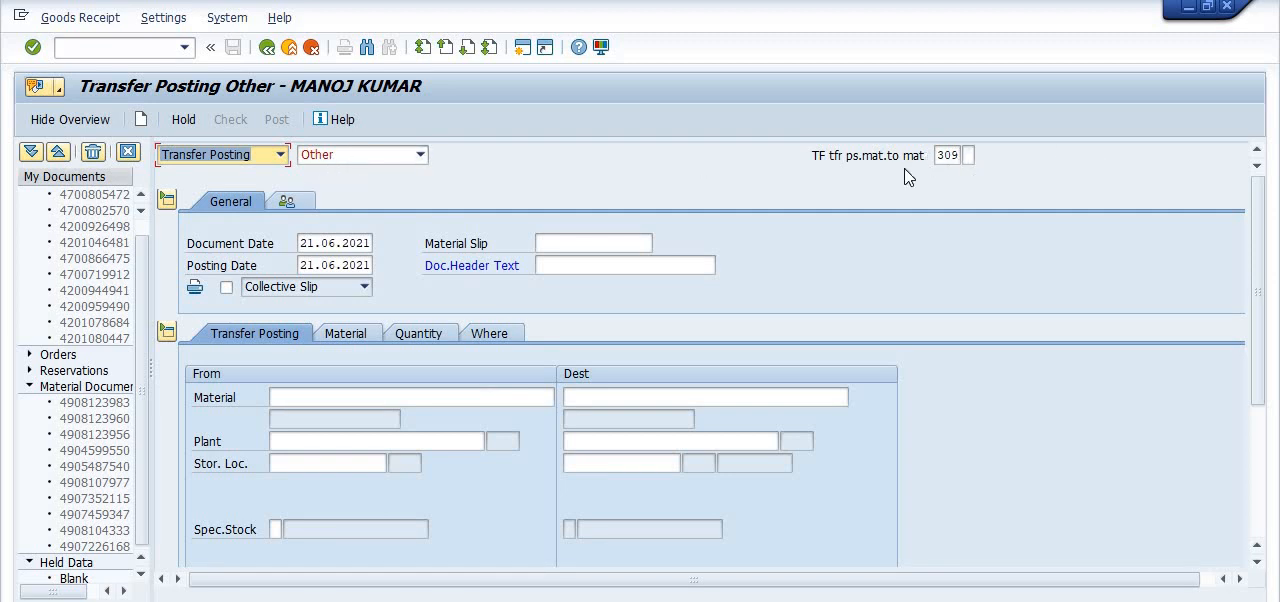
{"action": "key", "text": "F4"}
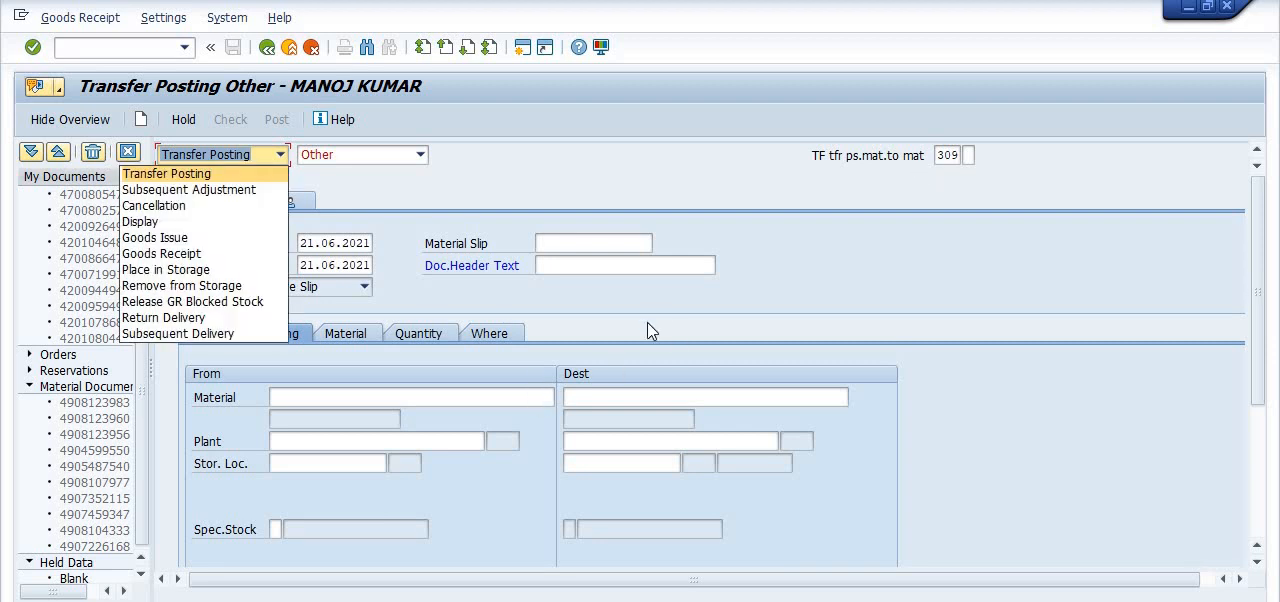
{"action": "key", "text": "Escape"}
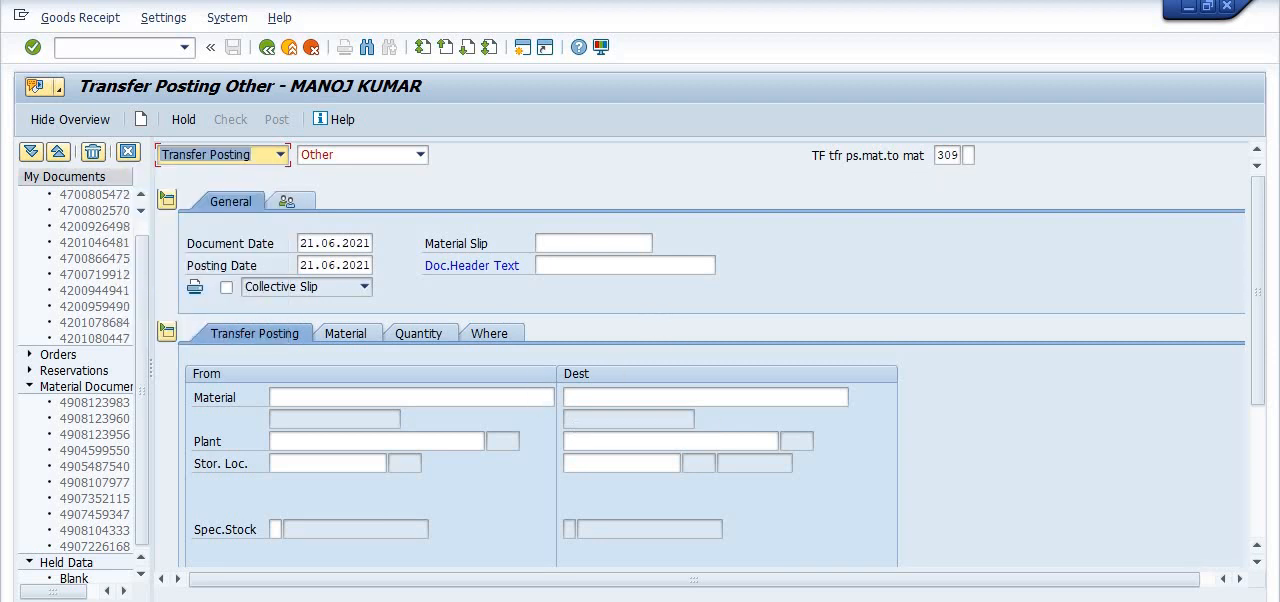
- Copy source material number 14001026 from the Notepad notes and return to the transfer posting
{"action": "key", "text": "alt+Tab"}
{"action": "left_click", "coordinate": [535, 229]}
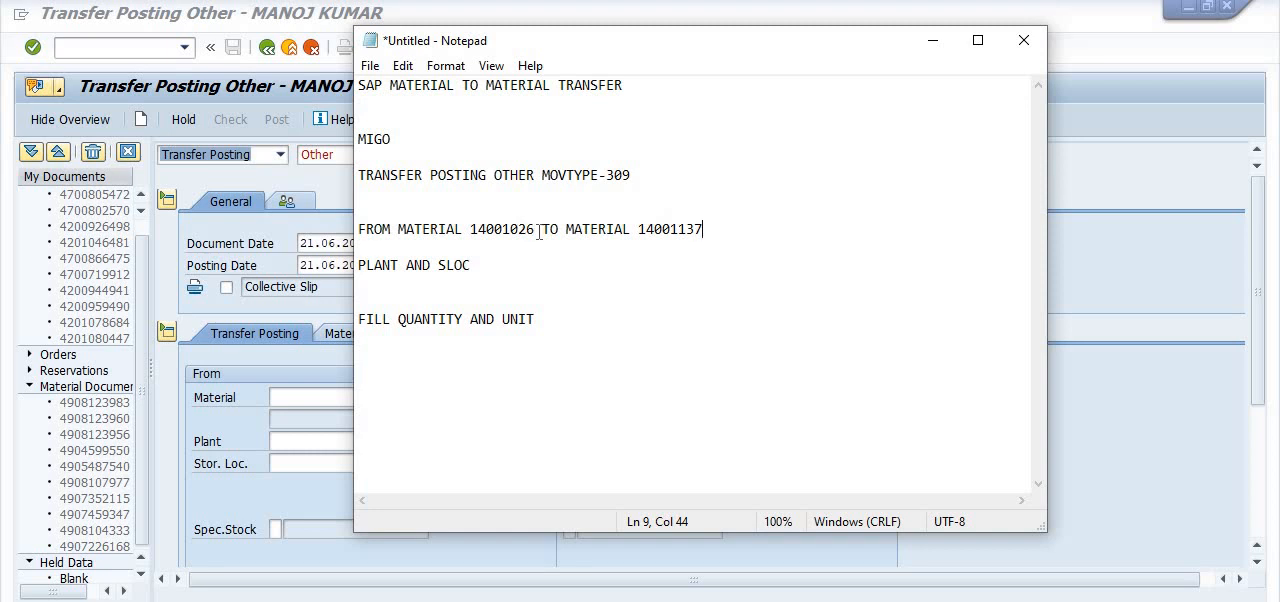
{"action": "left_click_drag", "start_coordinate": [535, 229], "coordinate": [470, 229]}
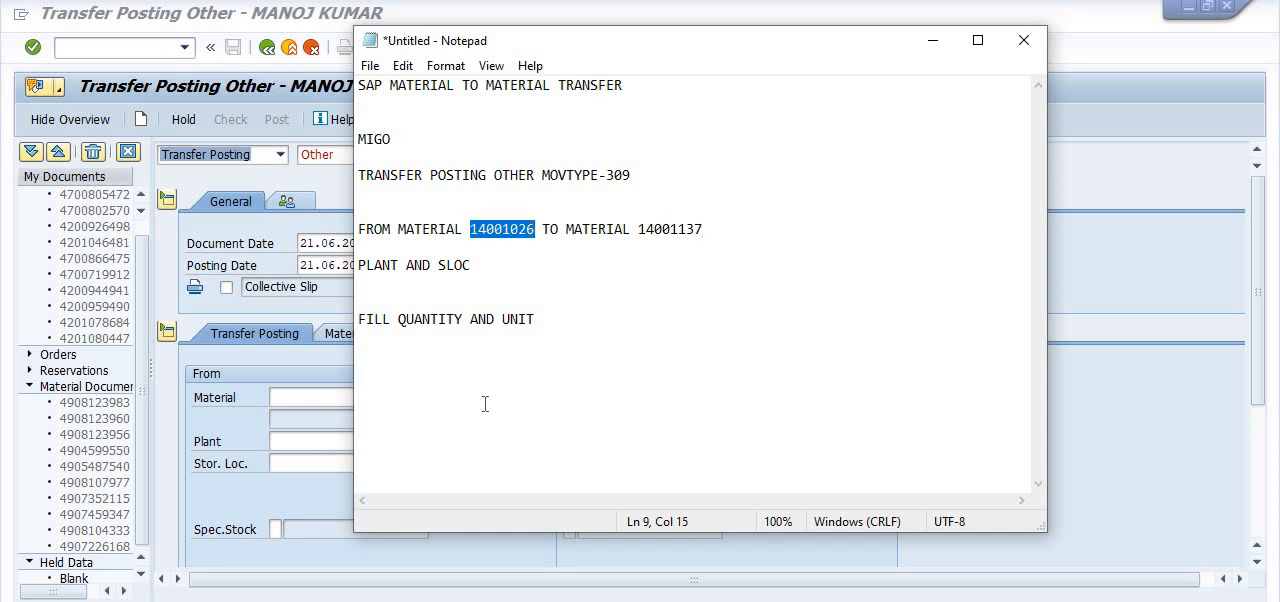
{"action": "key", "text": "alt+Tab"}
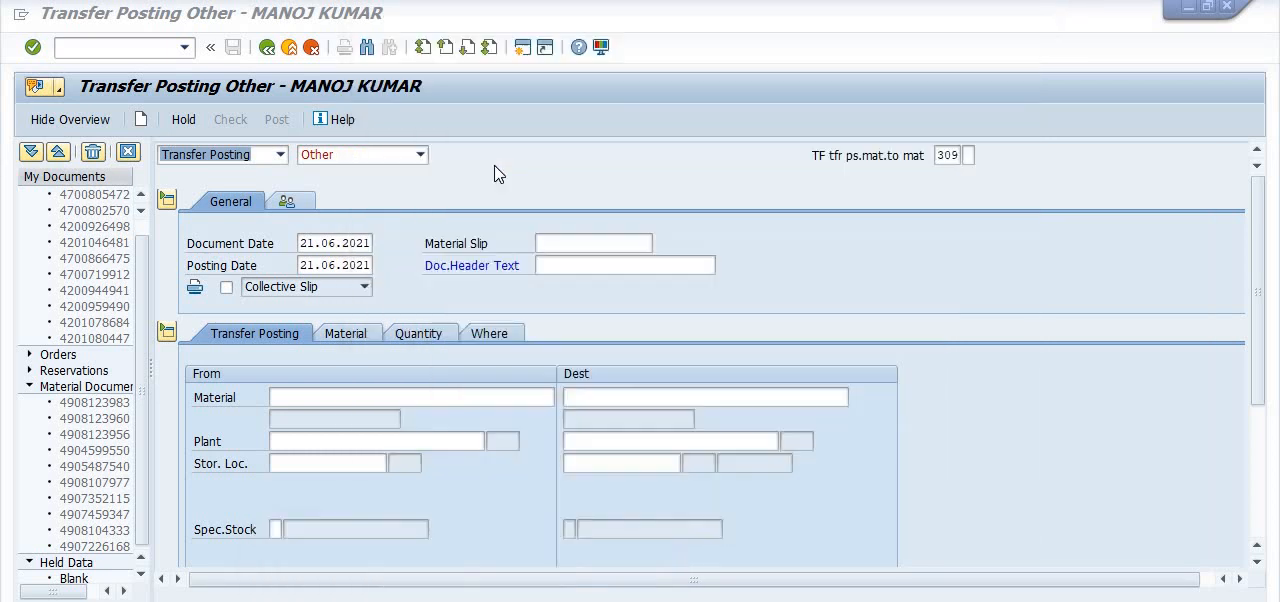
- Open a second SAP session, maximize it and start transaction MB52
{"action": "left_click", "coordinate": [521, 47]}
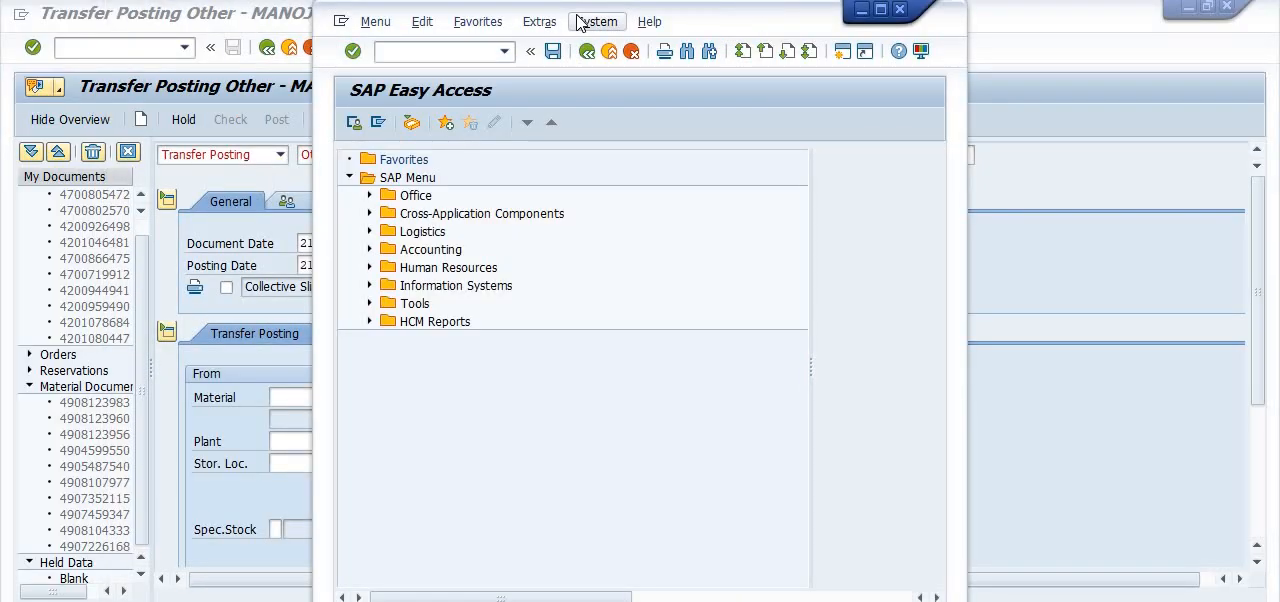
{"action": "left_click", "coordinate": [880, 10]}
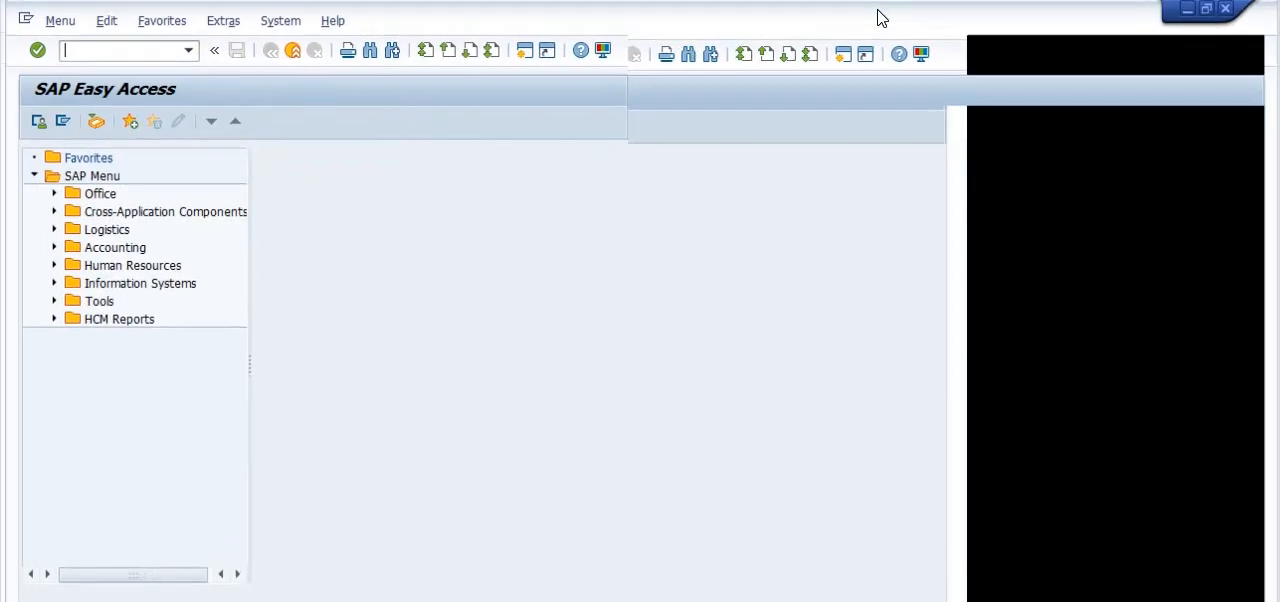
{"action": "type", "text": "MB52"}
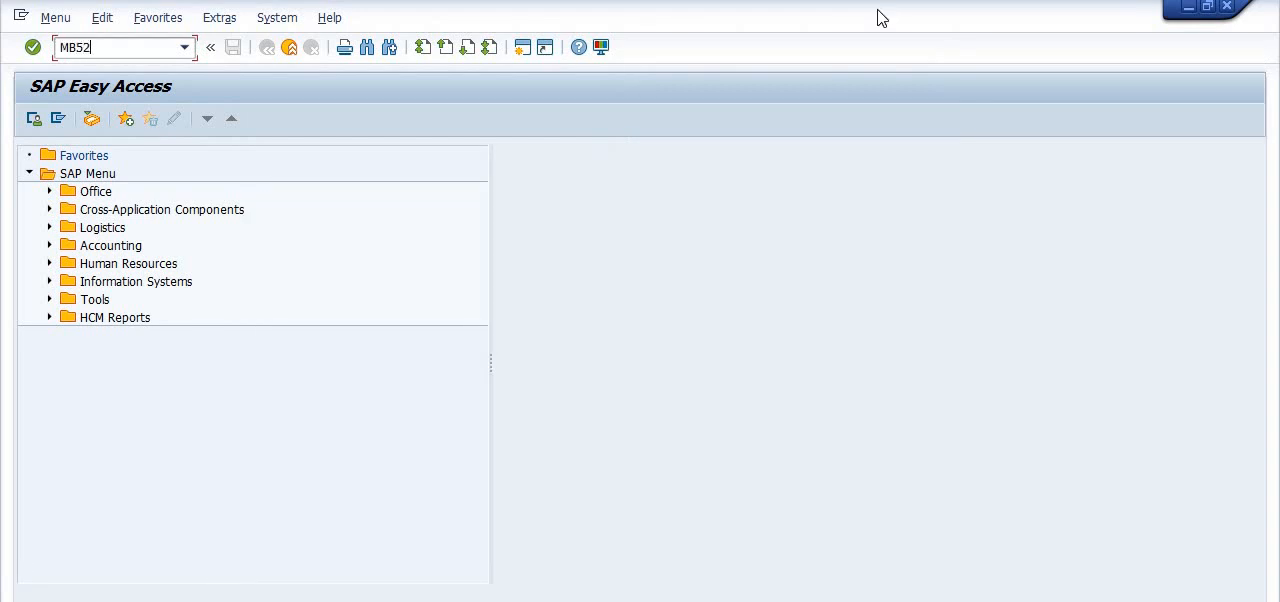
{"action": "key", "text": "Return"}
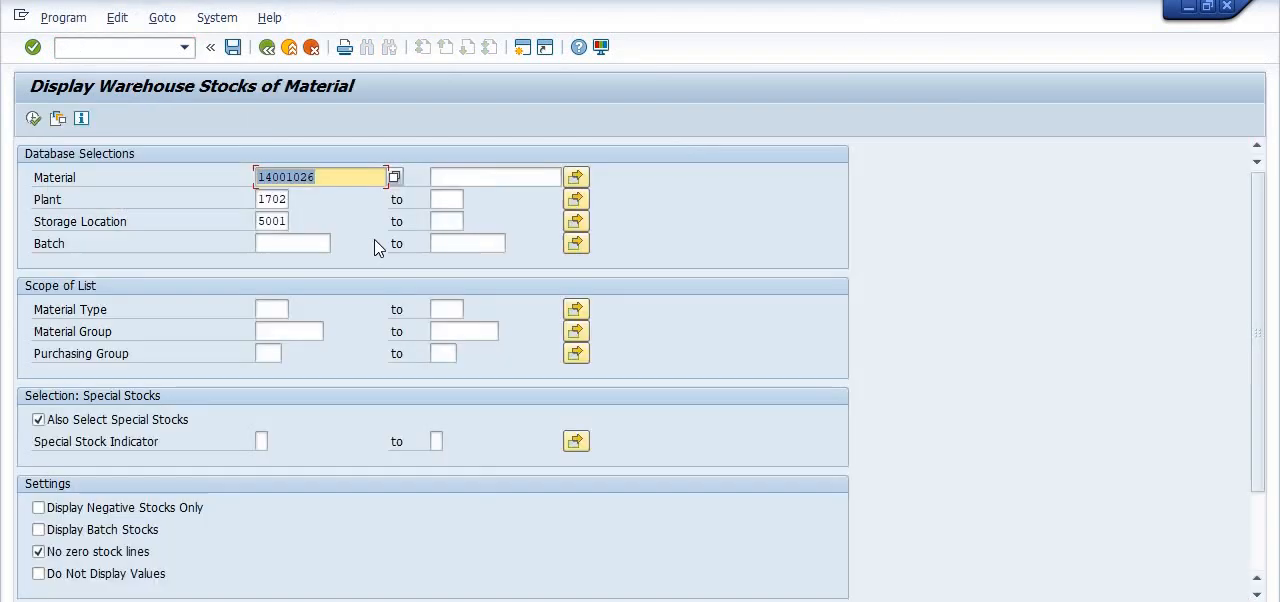
- Check the warehouse stock of material 14001026 in plant 1702, storage location 5001, and return to the selection screen
{"action": "left_click", "coordinate": [329, 177]}
{"action": "left_click", "coordinate": [35, 120]}
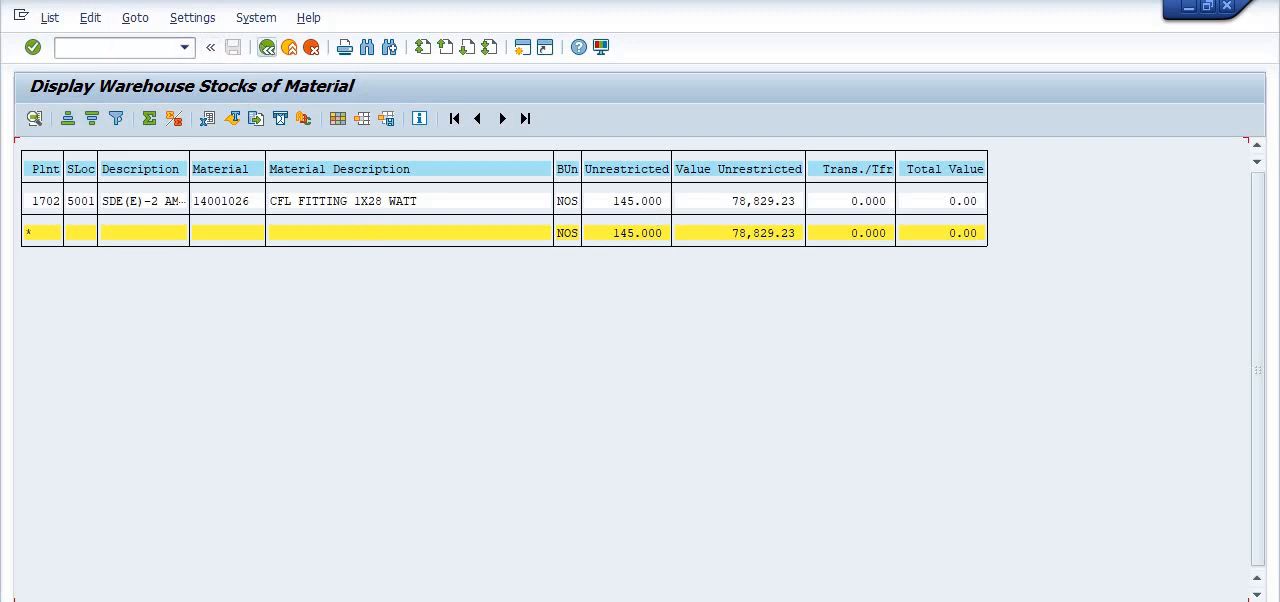
{"action": "left_click", "coordinate": [266, 48]}
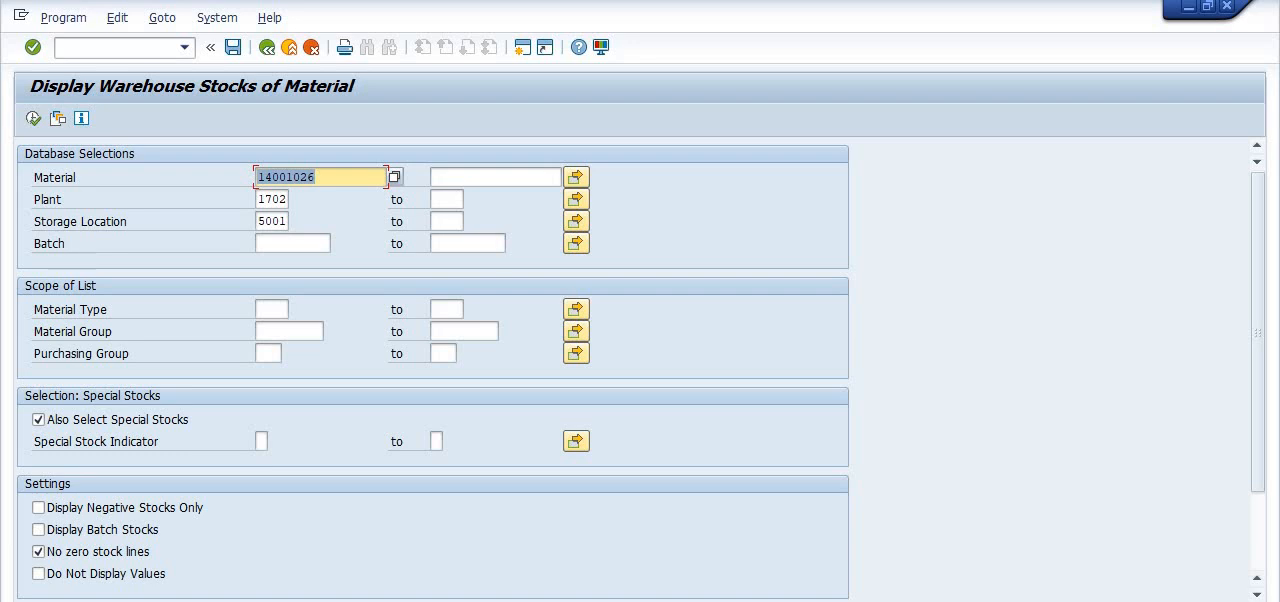
- Copy material number 14001137 from the Notepad notes and check its warehouse stock in plant 1702, storage location 5001
{"action": "left_click", "coordinate": [467, 600]}
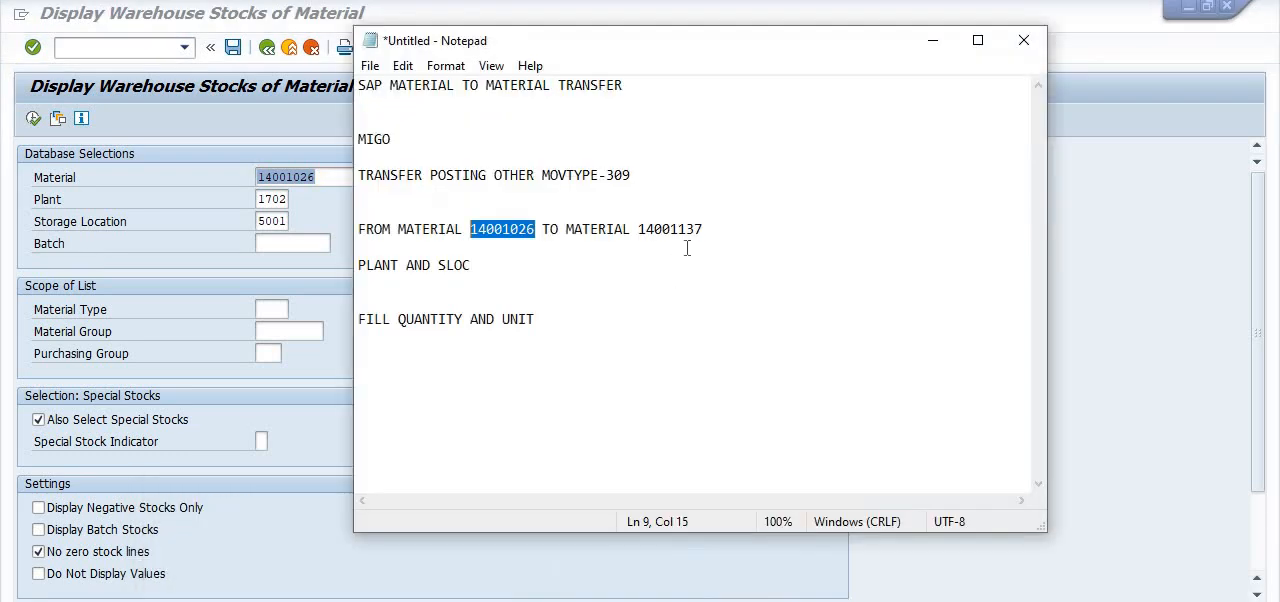
{"action": "left_click_drag", "start_coordinate": [703, 229], "coordinate": [636, 232]}
{"action": "key", "text": "ctrl+c"}
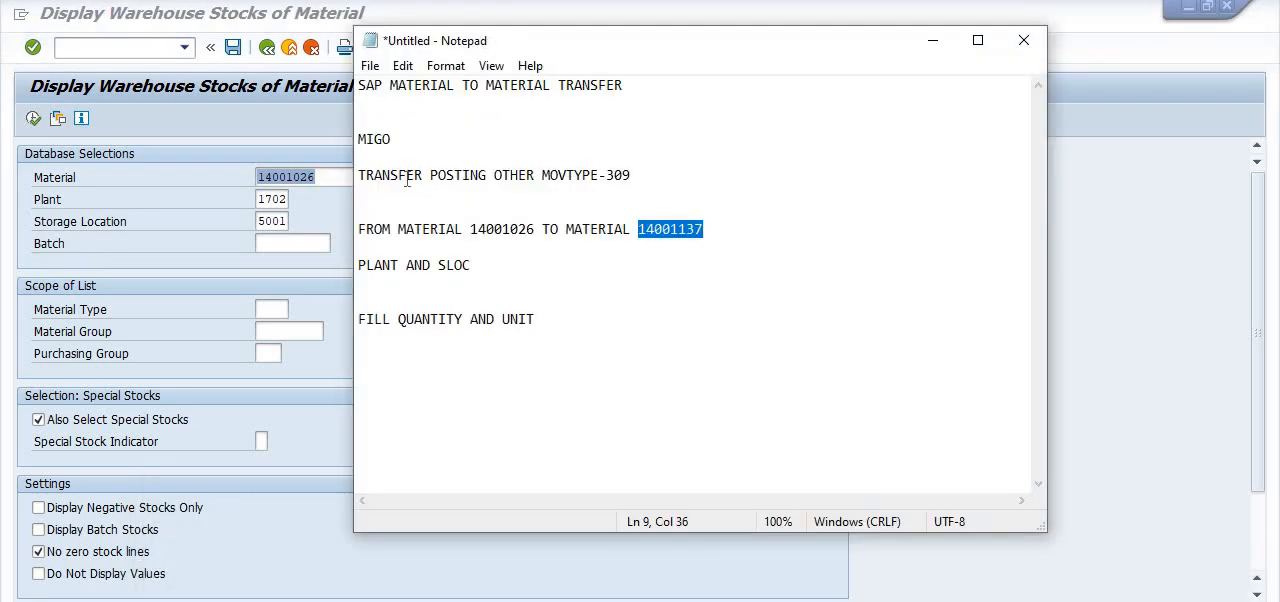
{"action": "left_click", "coordinate": [324, 179]}
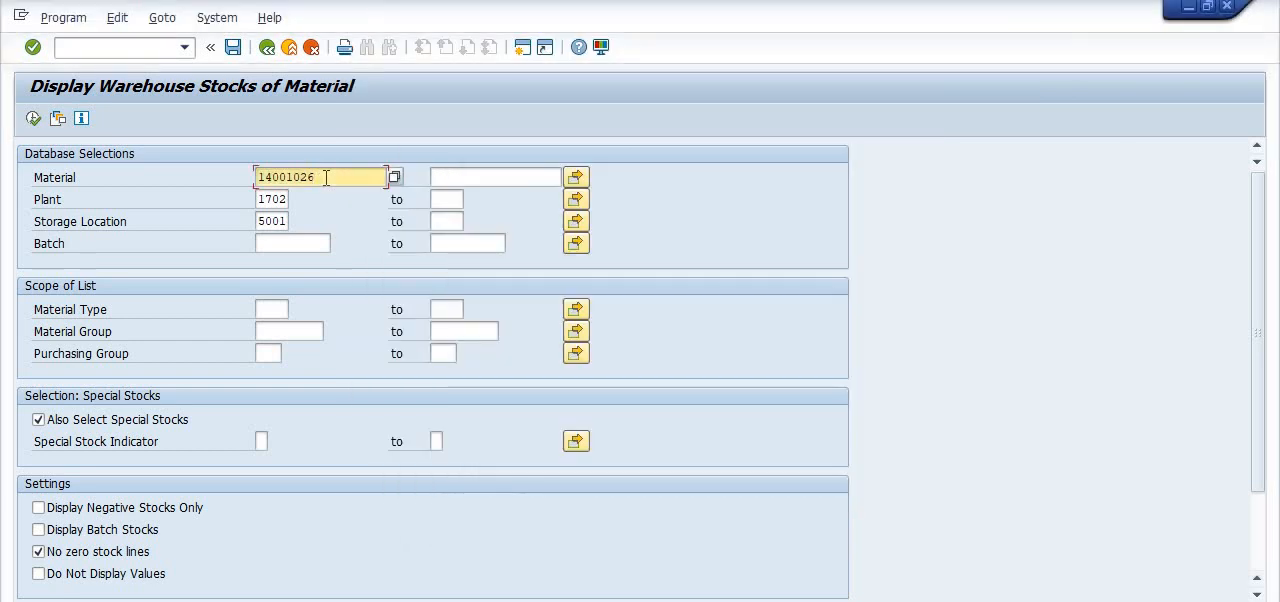
{"action": "key", "text": "BackSpace"}
{"action": "key", "text": "BackSpace"}
{"action": "key", "text": "BackSpace"}
{"action": "key", "text": "BackSpace"}
{"action": "key", "text": "BackSpace"}
{"action": "key", "text": "BackSpace"}
{"action": "key", "text": "BackSpace"}
{"action": "key", "text": "BackSpace"}
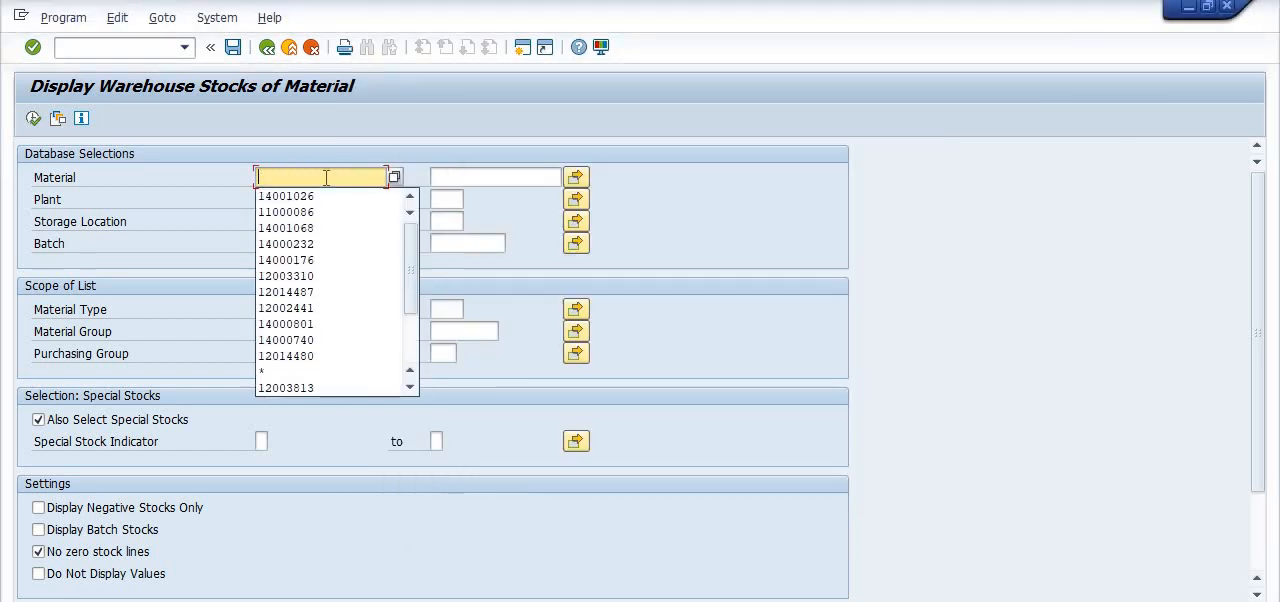
{"action": "key", "text": "ctrl+v"}
{"action": "left_click", "coordinate": [773, 205]}
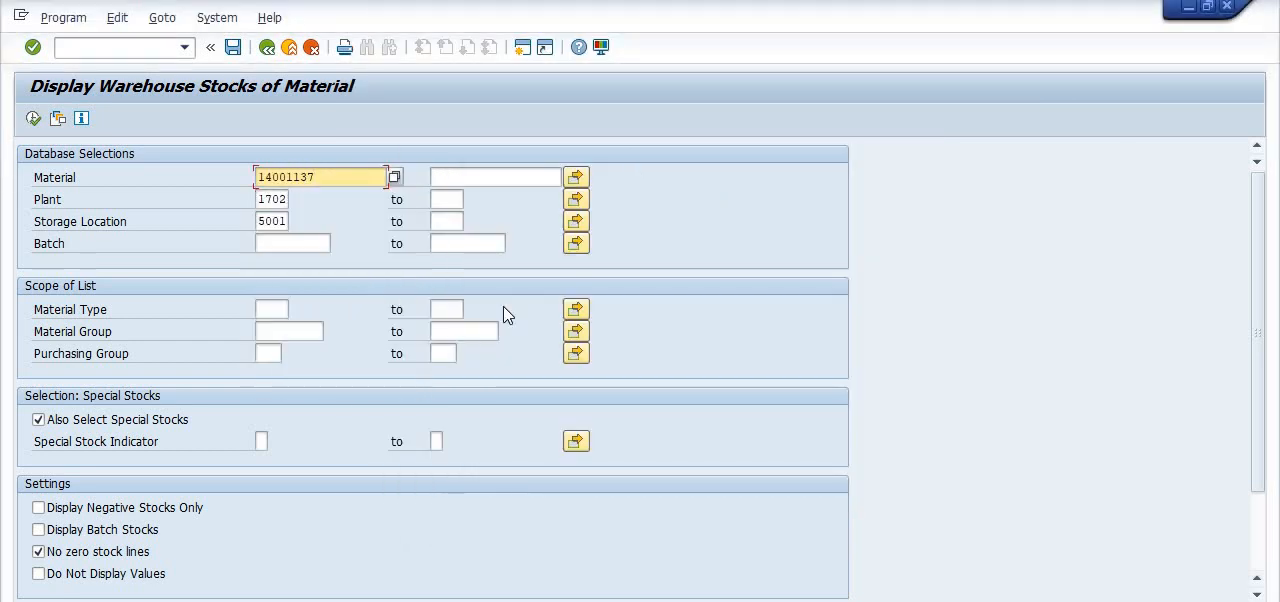
{"action": "left_click", "coordinate": [35, 119]}
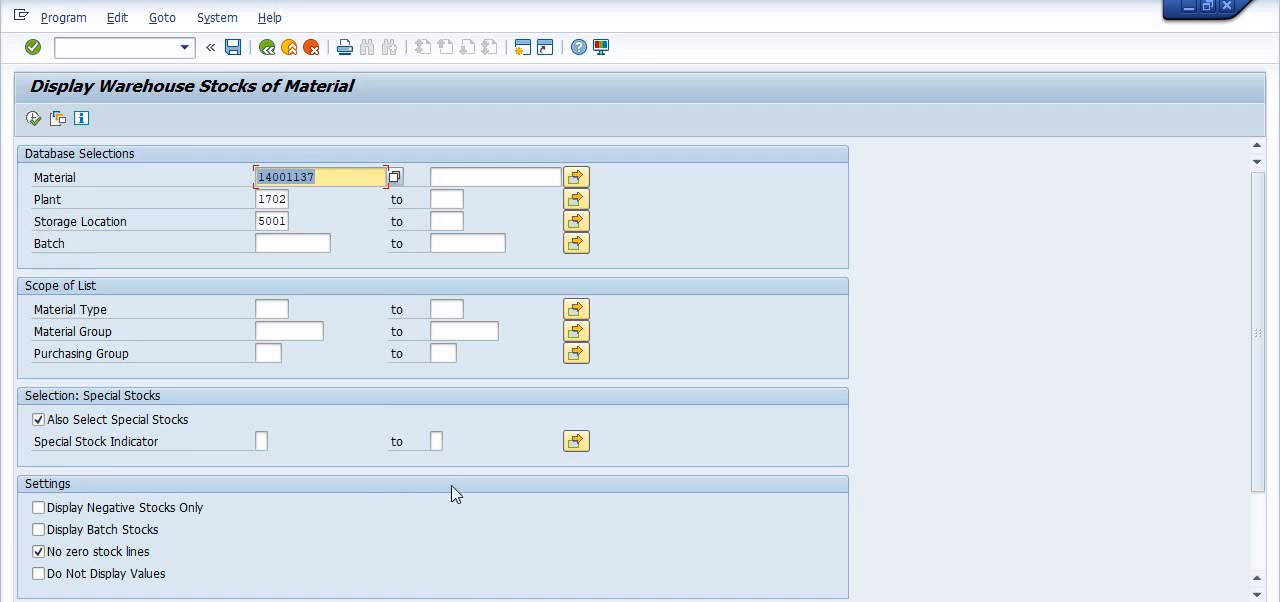
- Copy 14001026 from the Notepad notes and enter it as the From material in the MIGO transfer posting
{"action": "mouse_move", "coordinate": [475, 601]}
{"action": "left_click", "coordinate": [512, 592]}
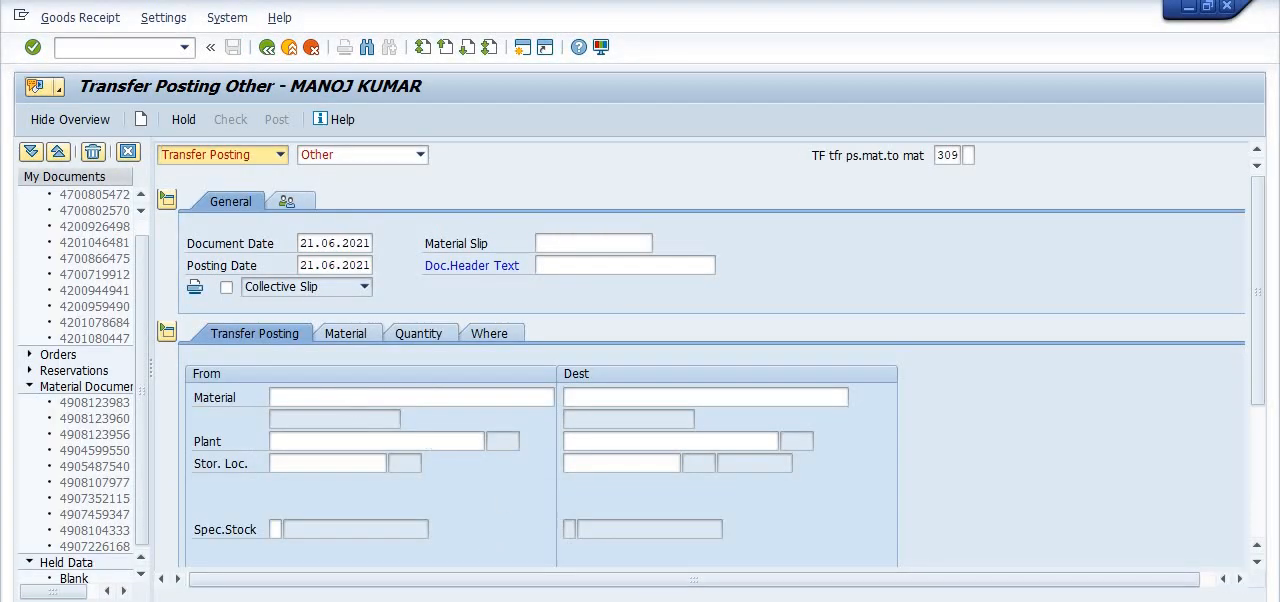
{"action": "key", "text": "alt+Tab"}
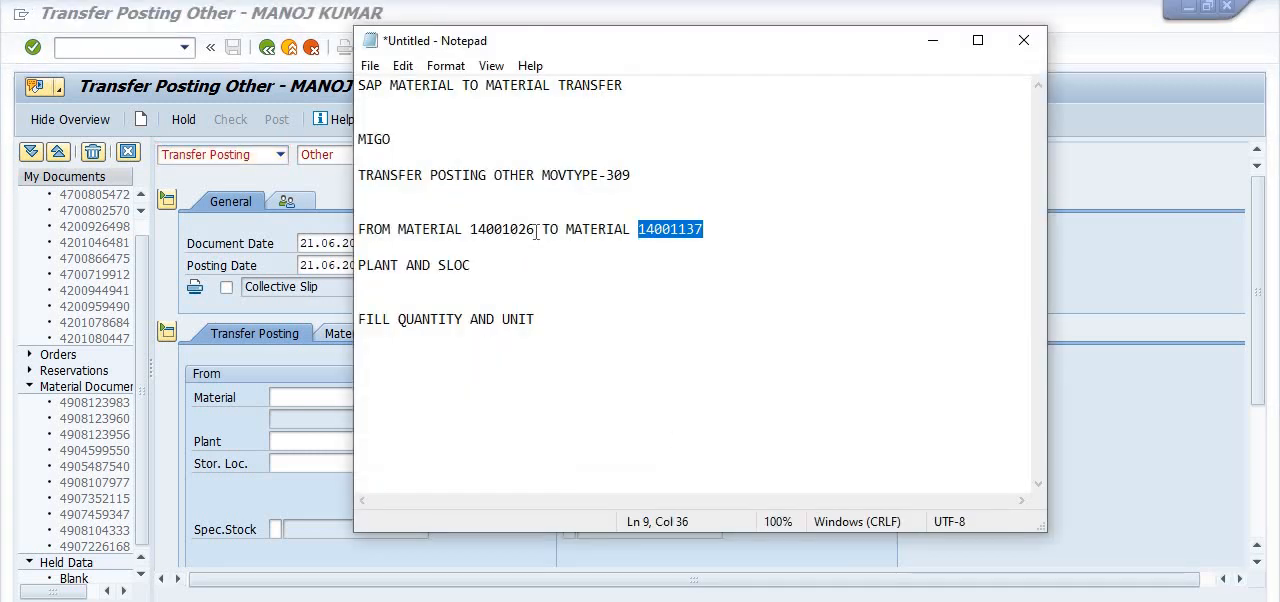
{"action": "left_click_drag", "start_coordinate": [536, 230], "coordinate": [470, 231]}
{"action": "key", "text": "ctrl+c"}
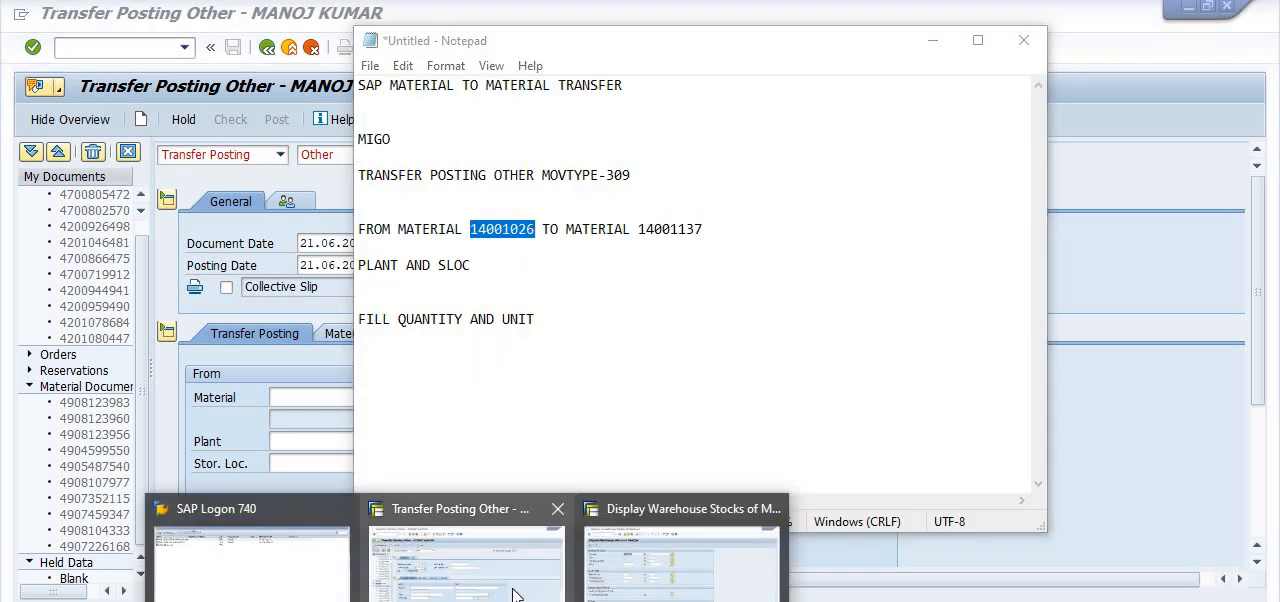
{"action": "left_click", "coordinate": [390, 490]}
{"action": "left_click", "coordinate": [331, 396]}
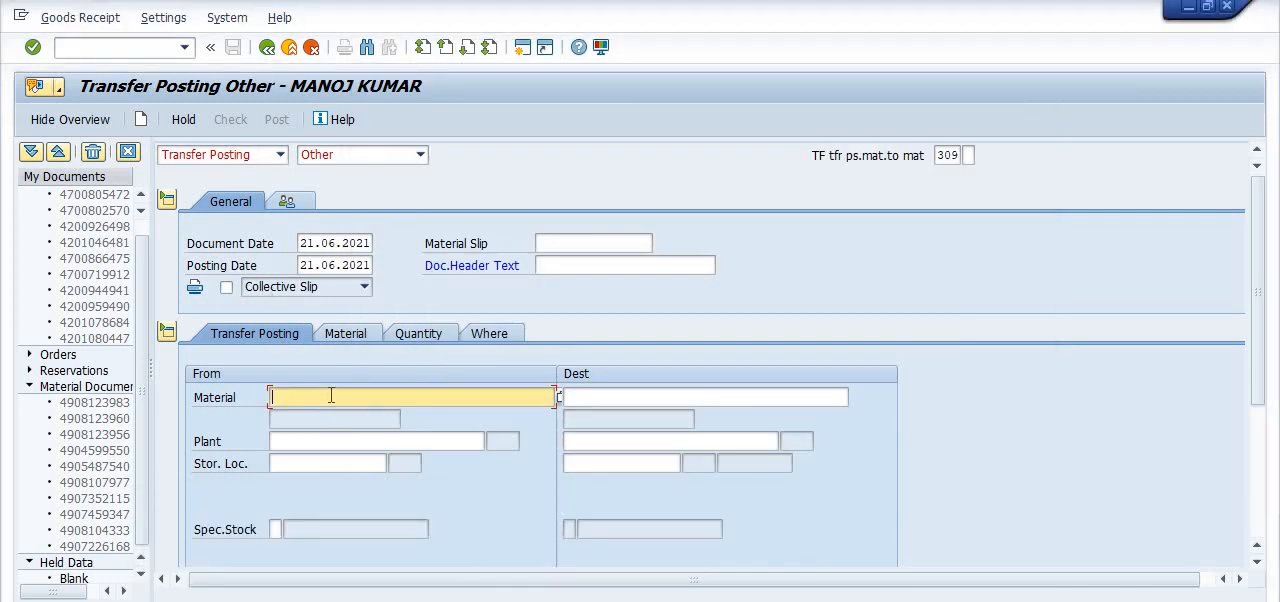
{"action": "key", "text": "ctrl+v"}
- Set the From plant to 1702 and the From storage location to 5001
{"action": "left_click", "coordinate": [322, 442]}
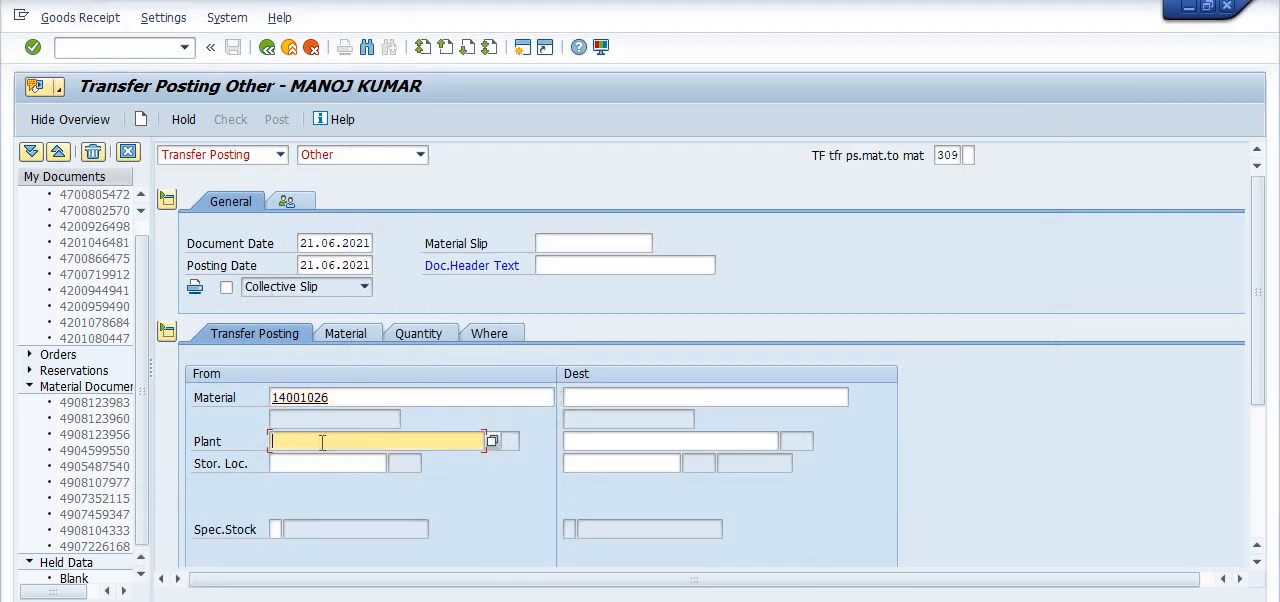
{"action": "type", "text": "1702"}
{"action": "left_click", "coordinate": [347, 462]}
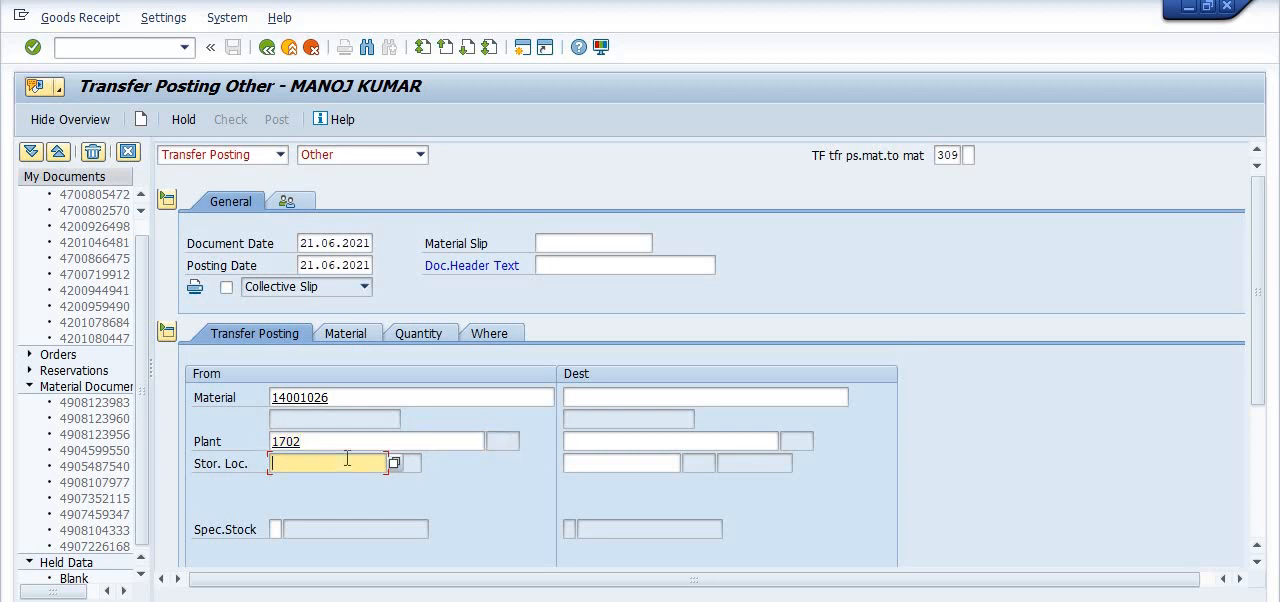
{"action": "type", "text": "5001"}
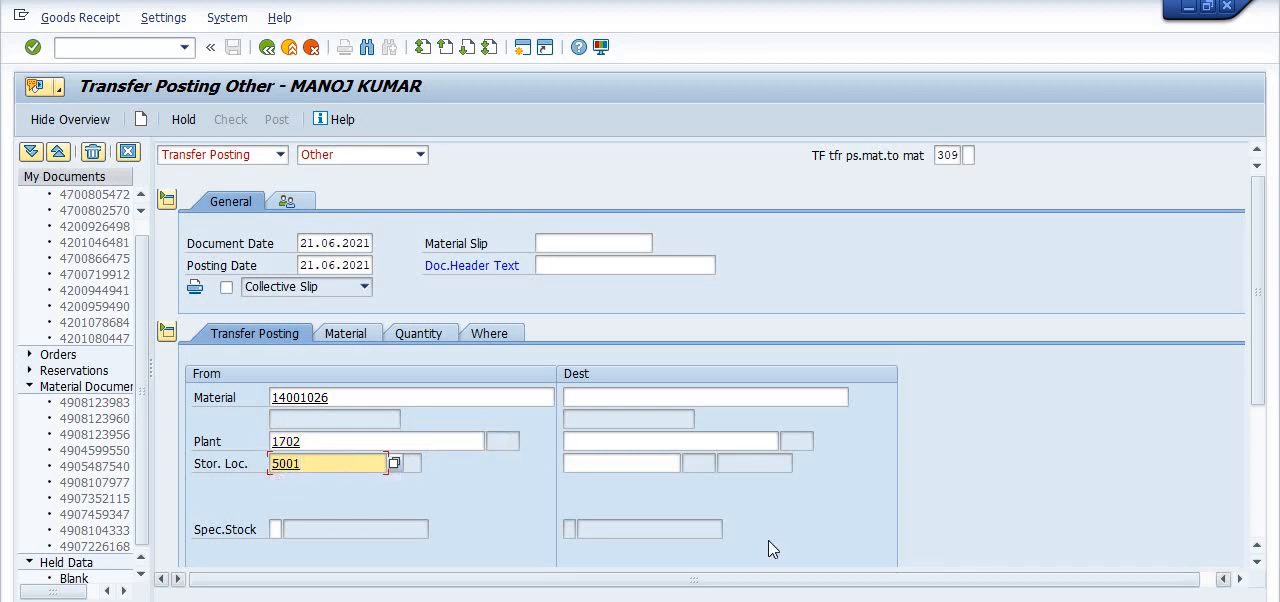
- Set the transfer quantity to 145 with unit of entry NOS
{"action": "scroll", "coordinate": [768, 520], "scroll_direction": "down", "scroll_amount": 1}
{"action": "scroll", "coordinate": [768, 491], "scroll_direction": "down", "scroll_amount": 2}
{"action": "left_click", "coordinate": [381, 462]}
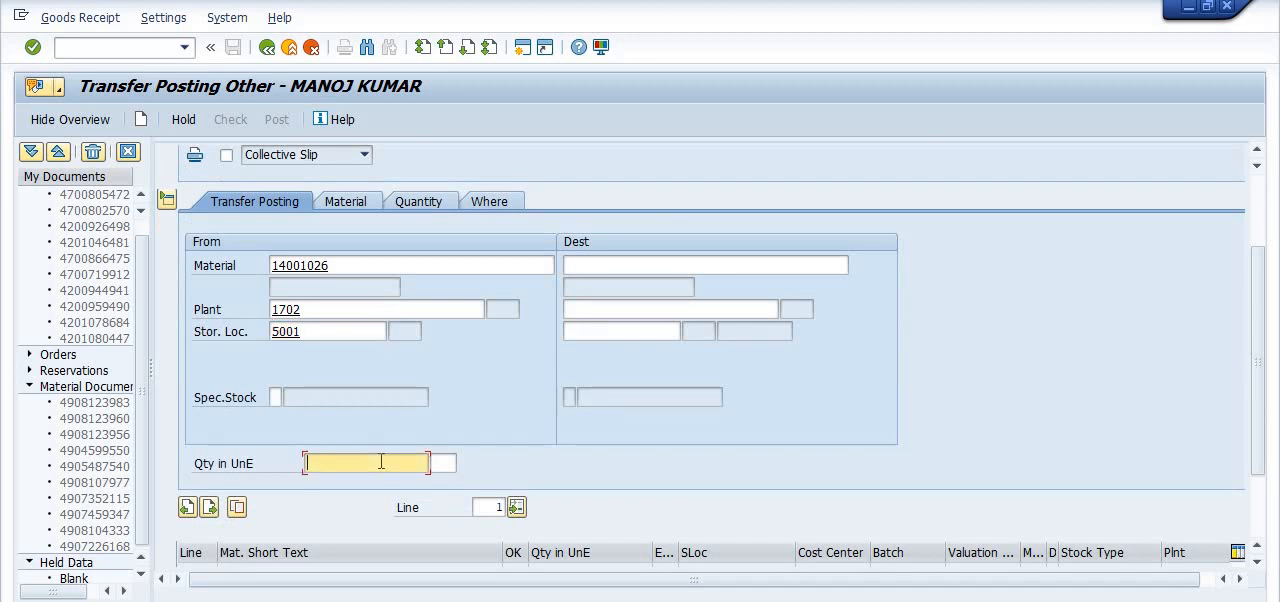
{"action": "type", "text": "145"}
{"action": "left_click", "coordinate": [445, 463]}
{"action": "type", "text": "nos"}
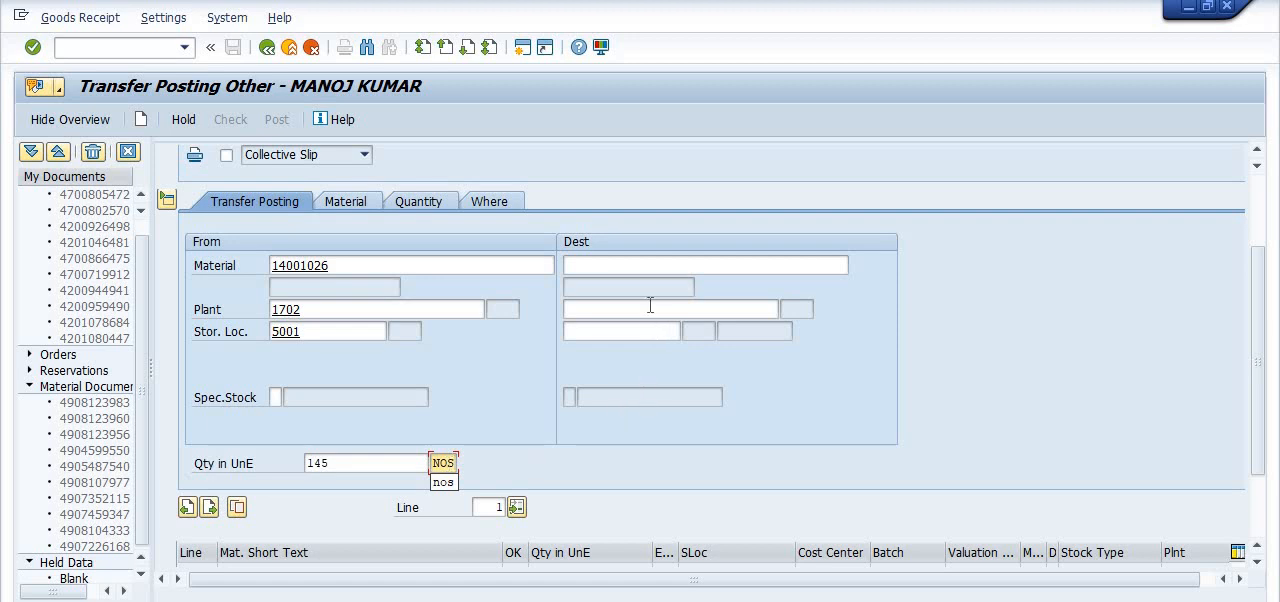
- Copy 14001137 from the Notepad notes and enter it as the destination material of the transfer posting
{"action": "left_click", "coordinate": [646, 264]}
{"action": "key", "text": "alt+Tab"}
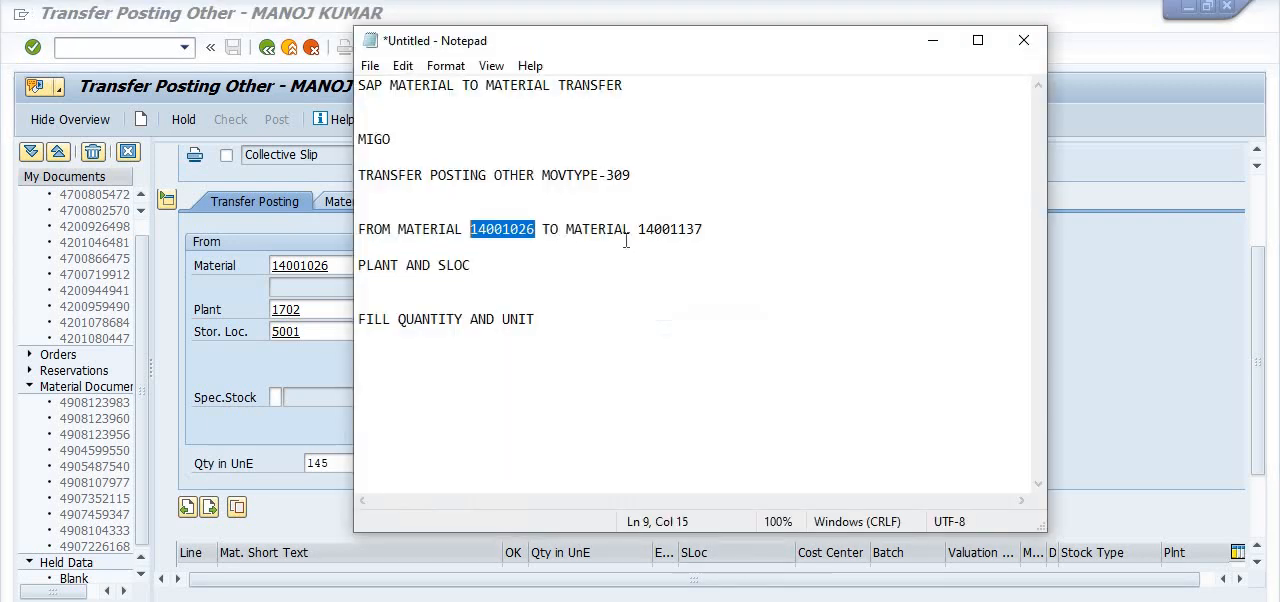
{"action": "left_click_drag", "start_coordinate": [703, 229], "coordinate": [637, 229]}
{"action": "key", "text": "ctrl+c"}
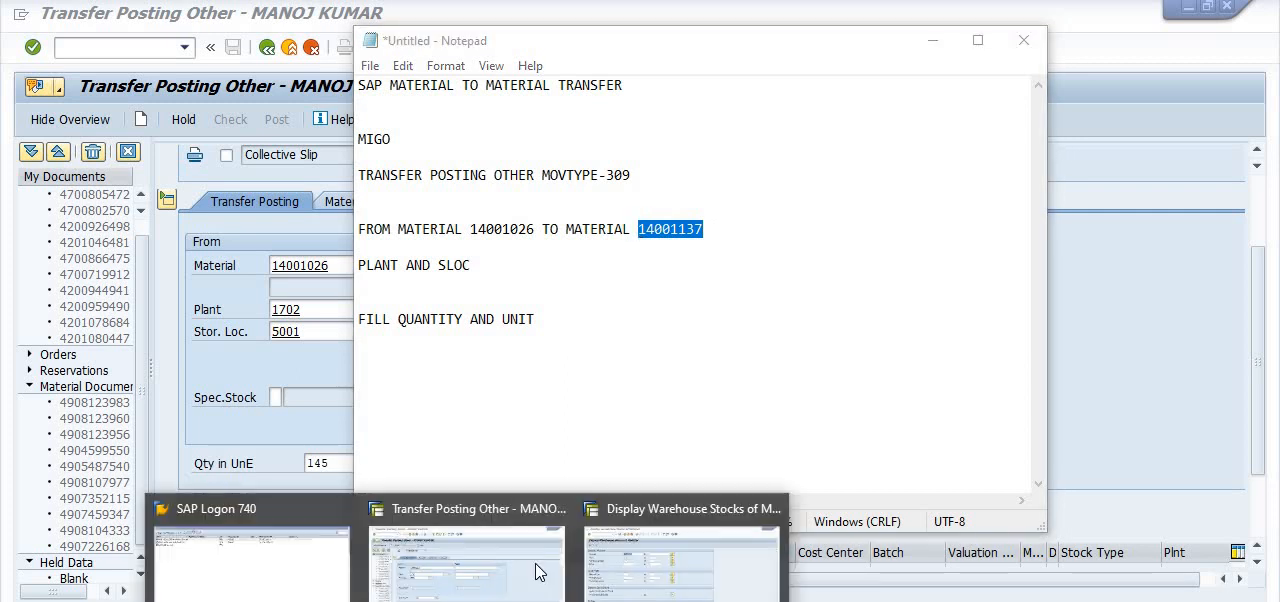
{"action": "left_click", "coordinate": [529, 491]}
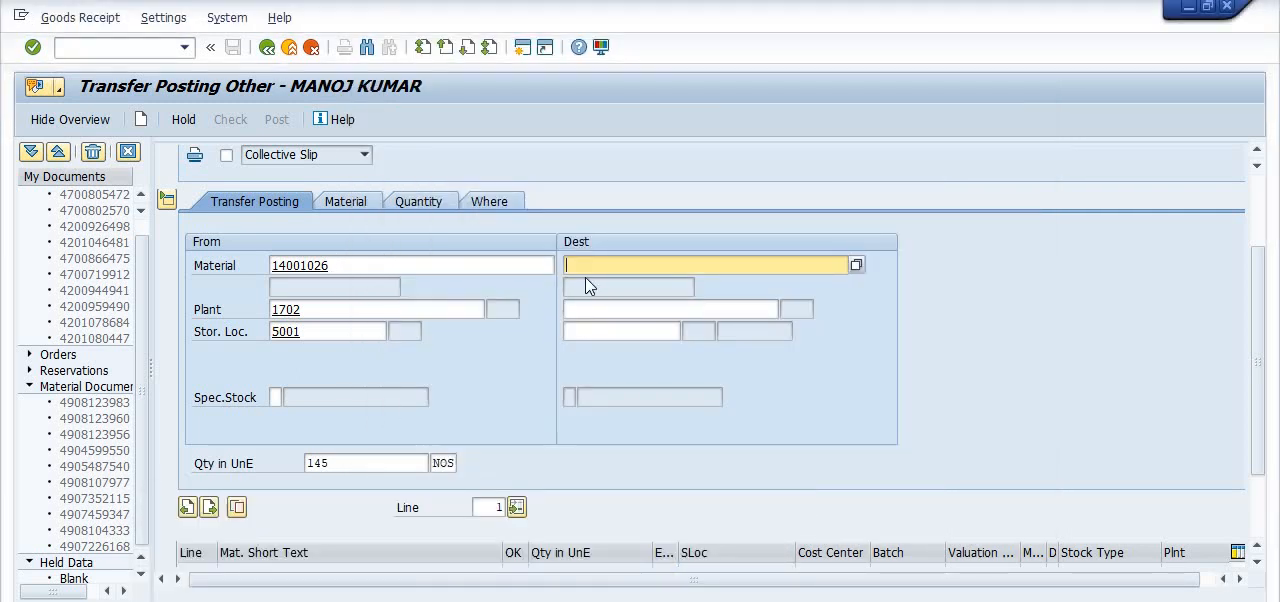
{"action": "key", "text": "ctrl+v"}
- Set the destination plant to 1702 and storage location to 5001, and confirm the item entries
{"action": "left_click", "coordinate": [610, 311]}
{"action": "left_click", "coordinate": [606, 327]}
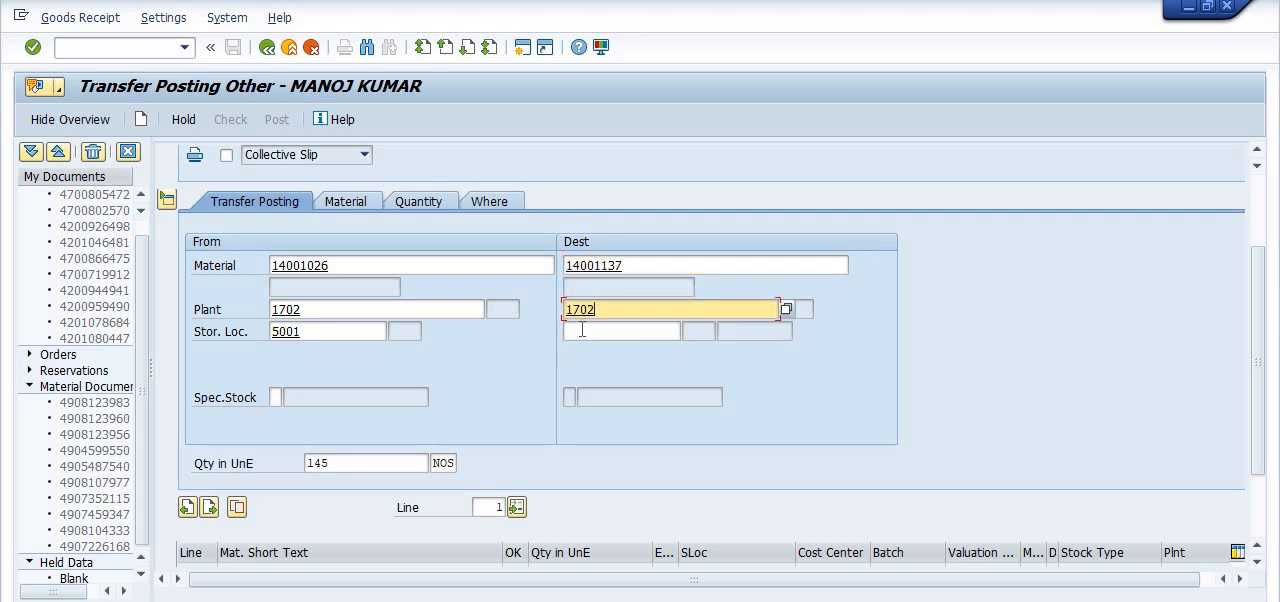
{"action": "left_click", "coordinate": [596, 336]}
{"action": "left_click", "coordinate": [600, 347]}
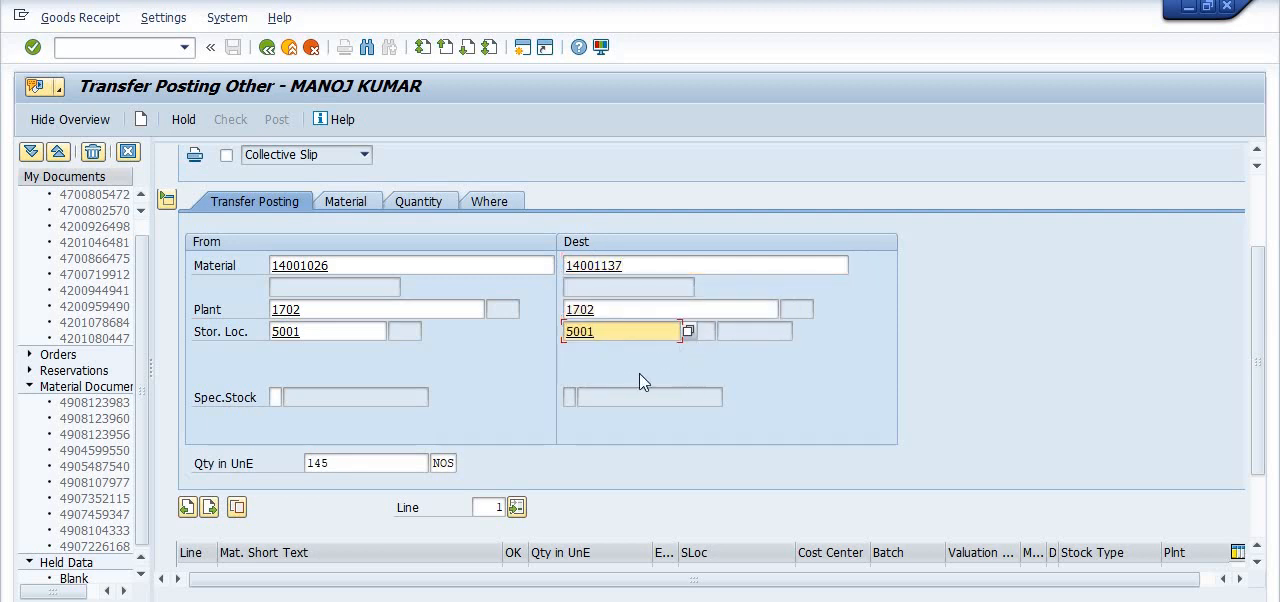
{"action": "key", "text": "Return"}
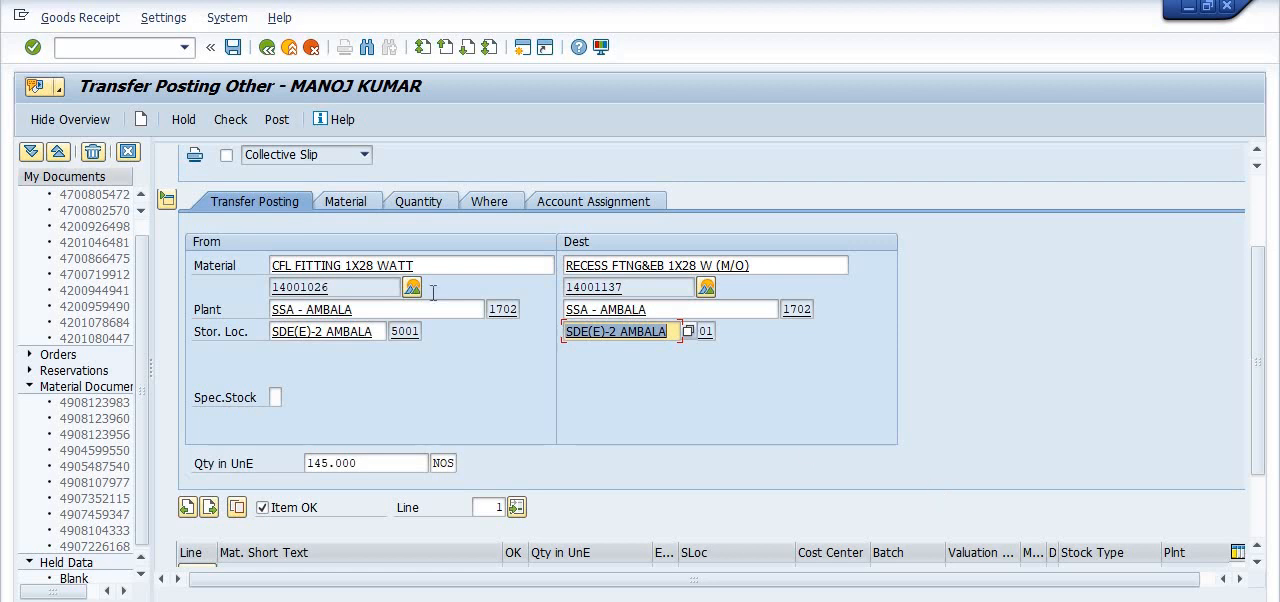
- Enable Collective Slip output and run a check of the transfer posting document
{"action": "left_click", "coordinate": [227, 155]}
{"action": "left_click", "coordinate": [234, 121]}
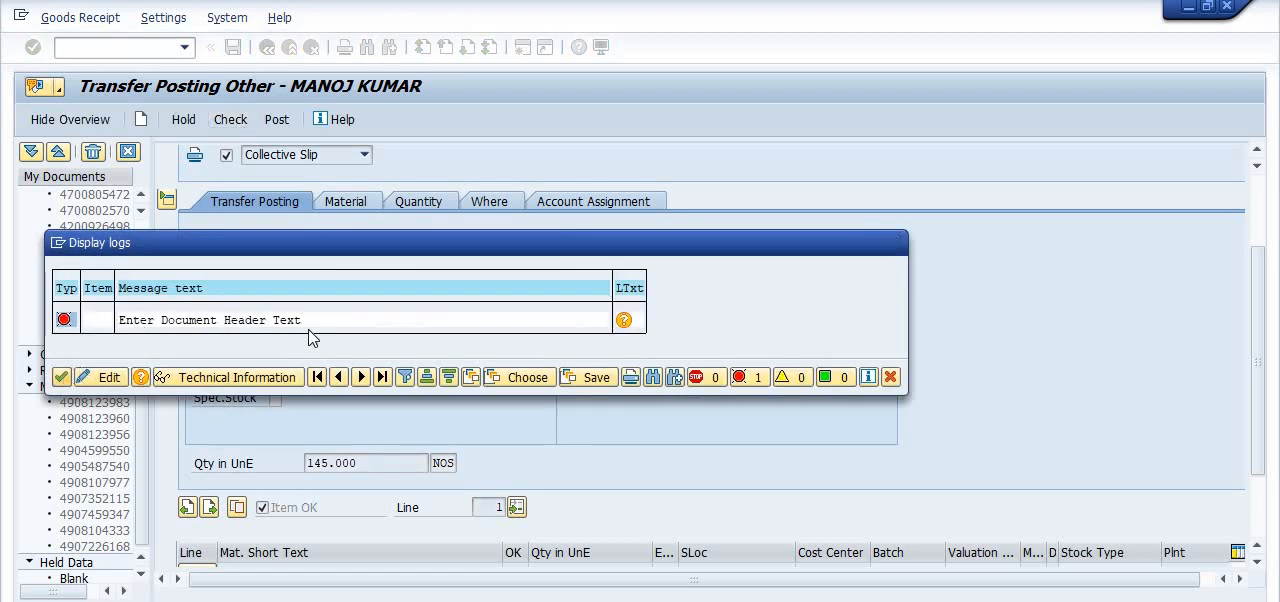
- Close the check log and set the document header text to MATERIAL TO MATERIAL TFR
{"action": "key", "text": "Return"}
{"action": "scroll", "coordinate": [778, 308], "scroll_direction": "up", "scroll_amount": 2}
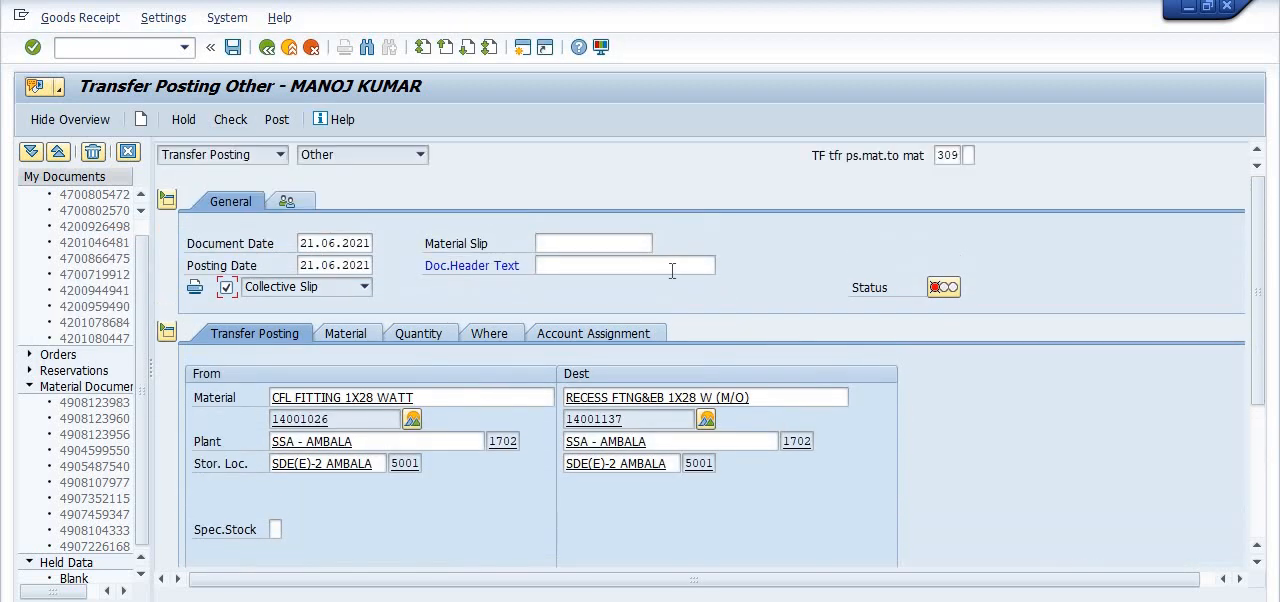
{"action": "left_click", "coordinate": [664, 268]}
{"action": "type", "text": "MAT"}
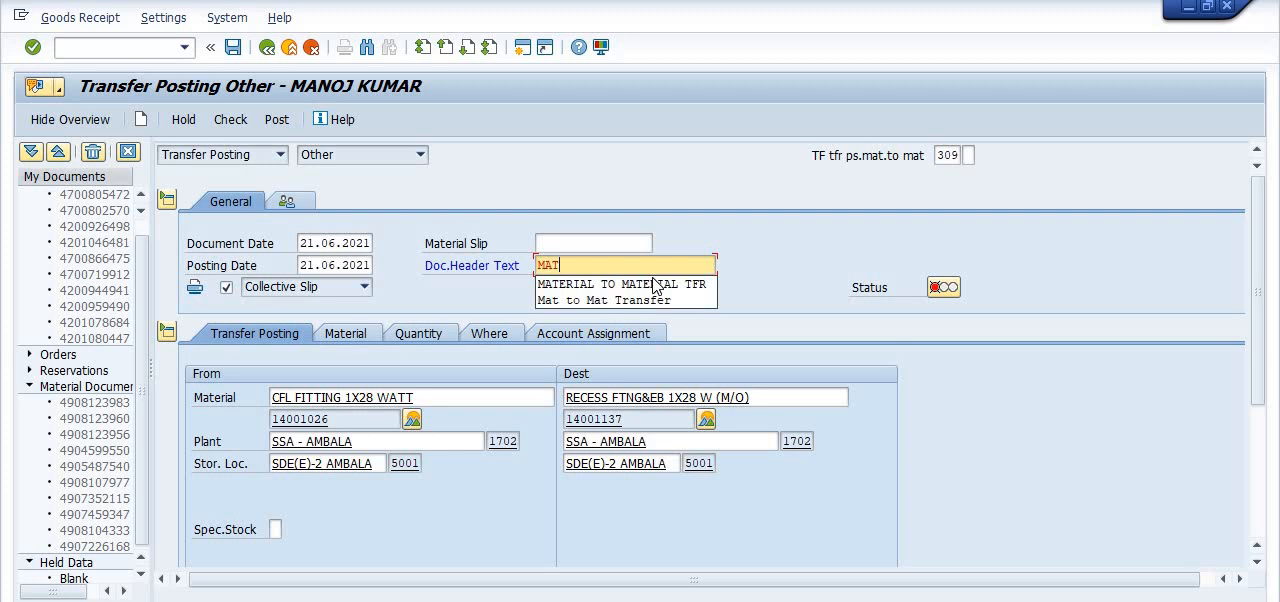
{"action": "left_click", "coordinate": [652, 285]}
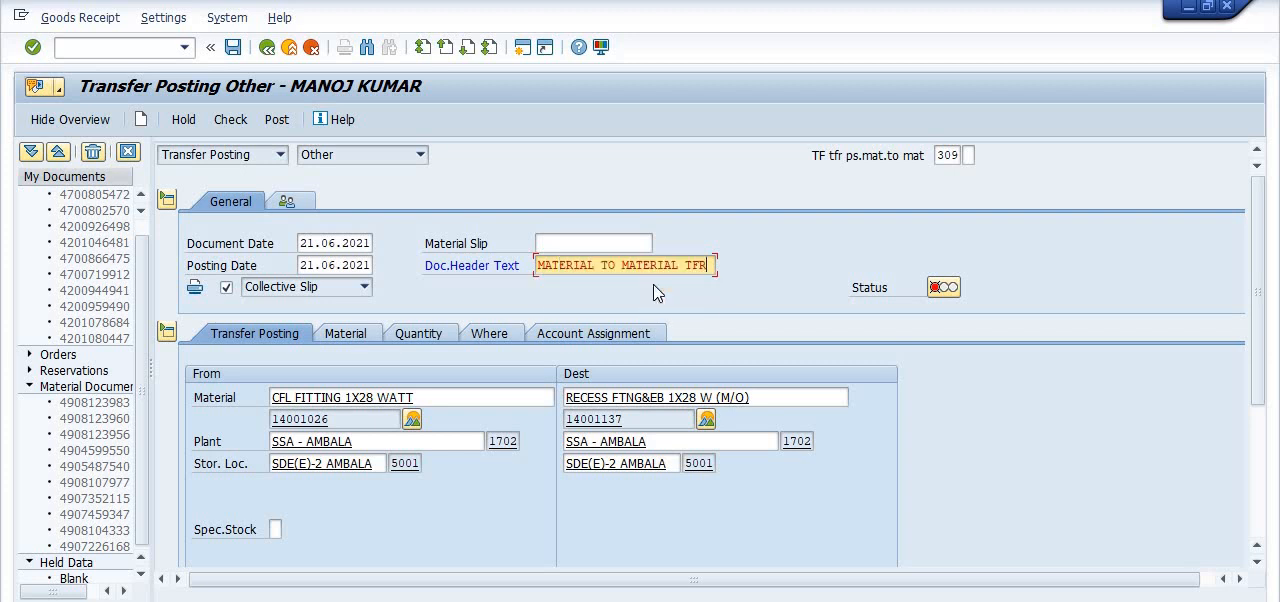
- Recheck the transfer posting document and post it
{"action": "left_click", "coordinate": [236, 120]}
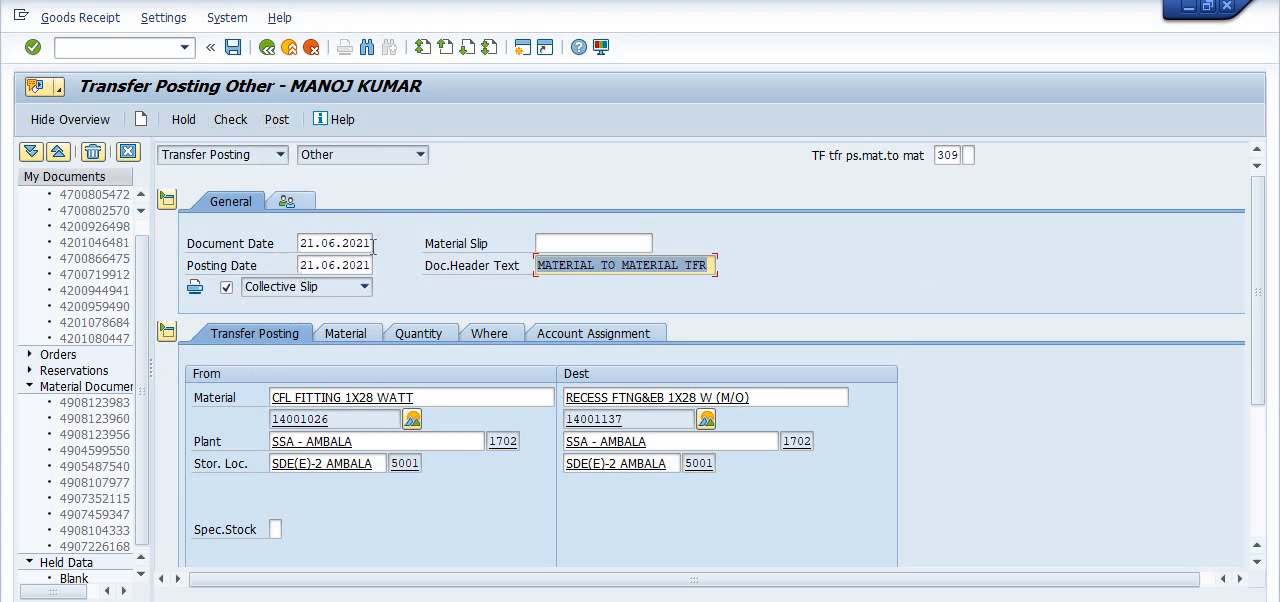
{"action": "left_click", "coordinate": [277, 119]}
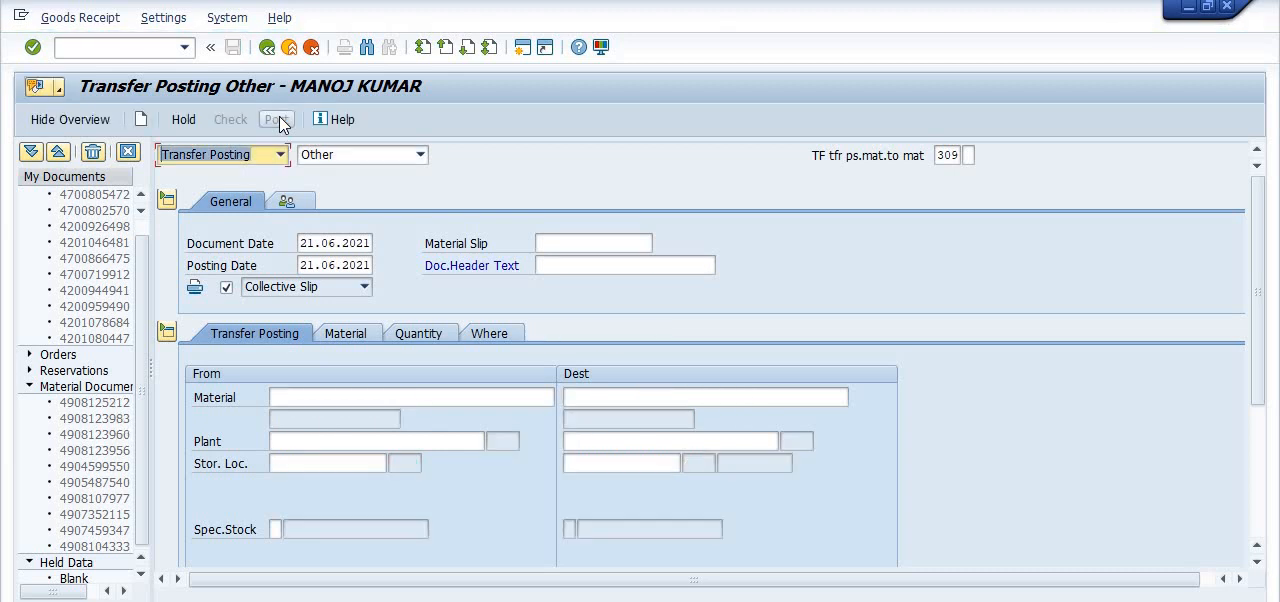
- Switch to the warehouse stocks session and display the stock of material 14001137 in plant 1702, storage location 5001
{"action": "left_click", "coordinate": [160, 47]}
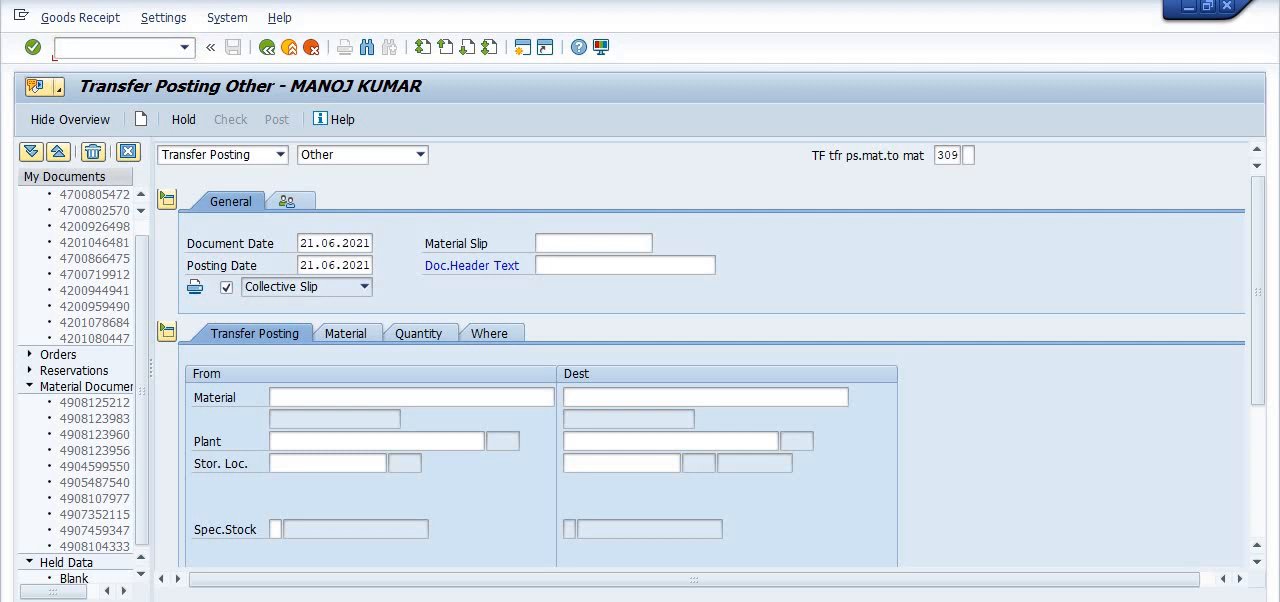
{"action": "left_click", "coordinate": [651, 585]}
{"action": "key", "text": "ctrl+c"}
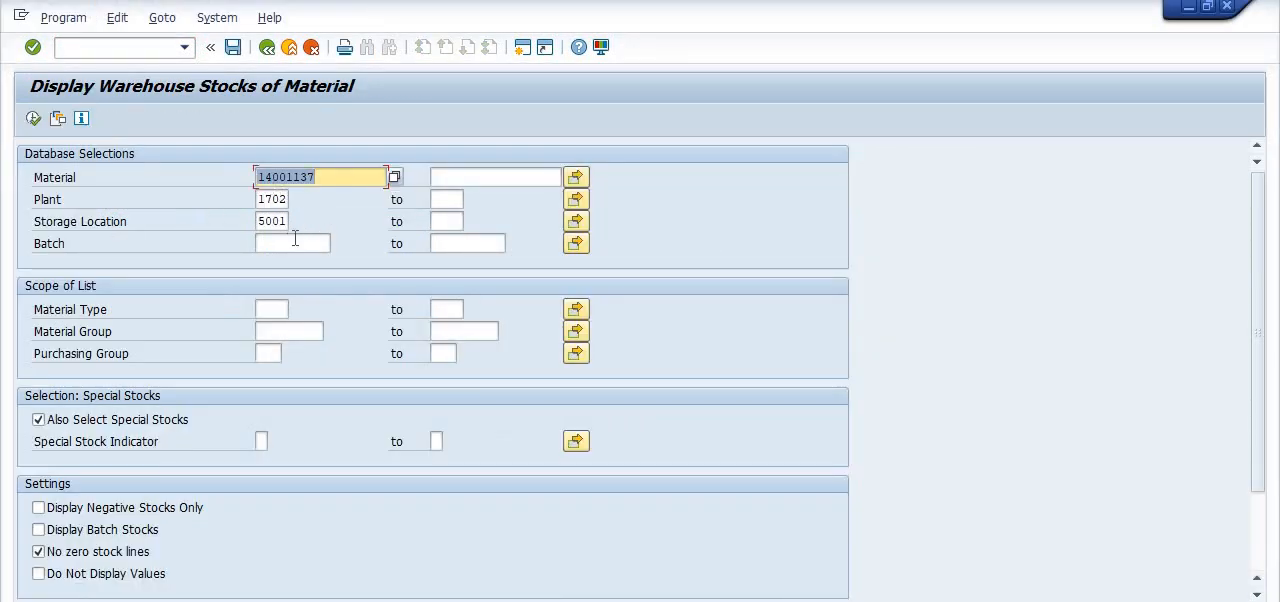
{"action": "left_click", "coordinate": [33, 119]}
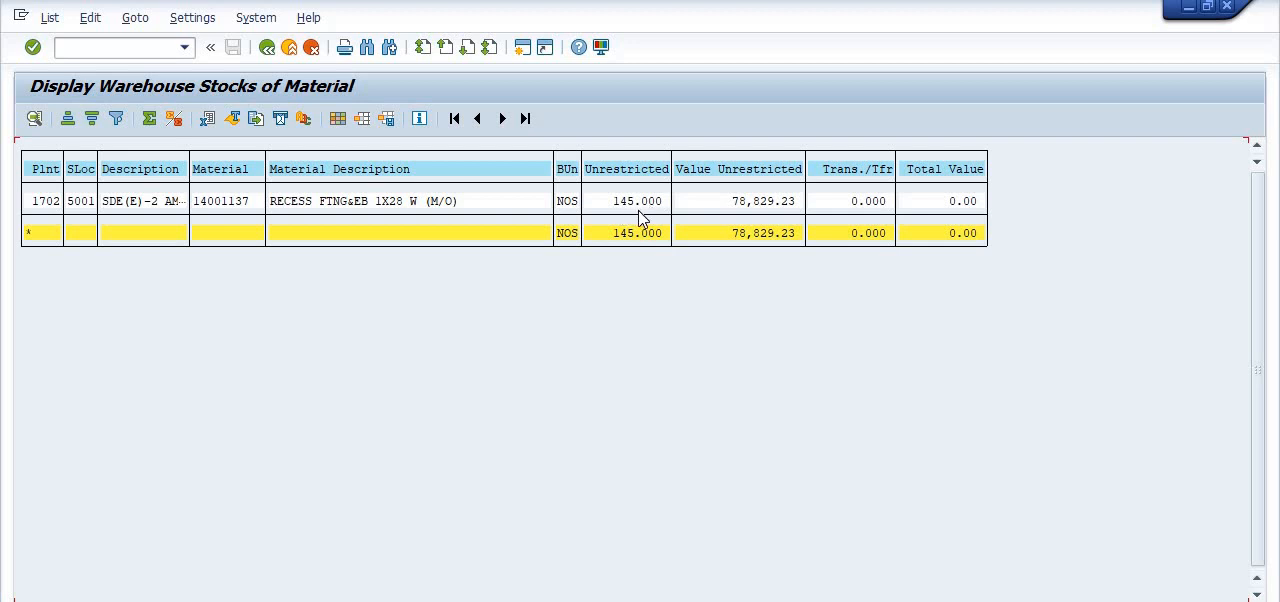
{"action": "left_click", "coordinate": [267, 47]}
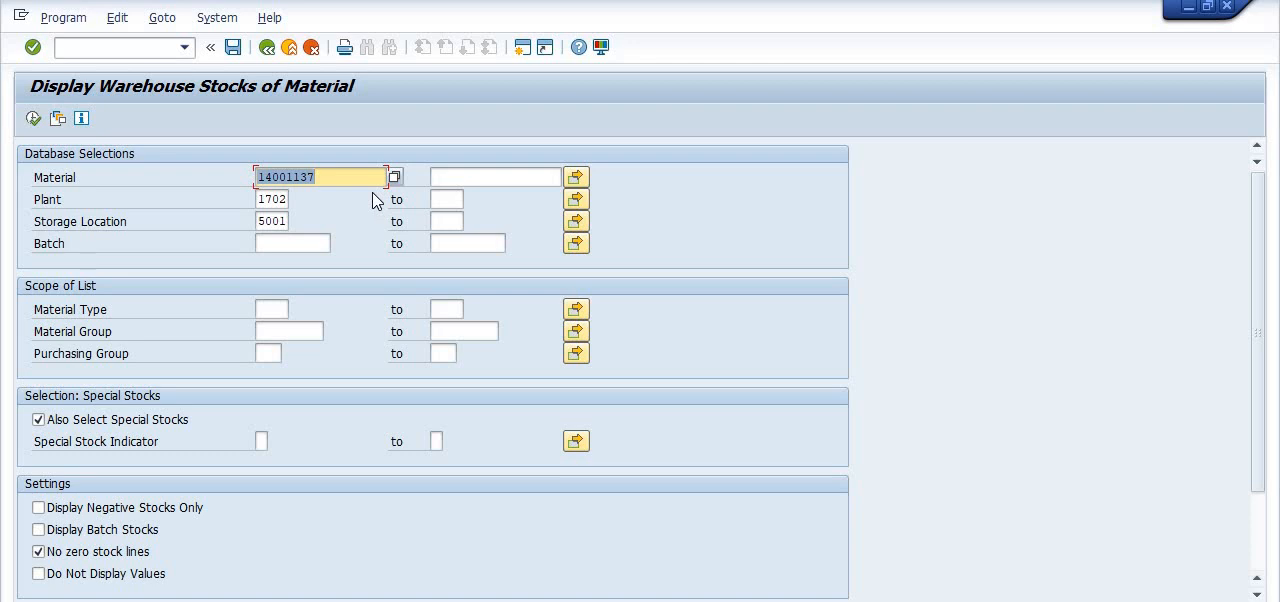
- Display the warehouse stock of source material 14001026 for the same plant and storage location
{"action": "key", "text": "BackSpace"}
{"action": "left_click", "coordinate": [300, 212]}
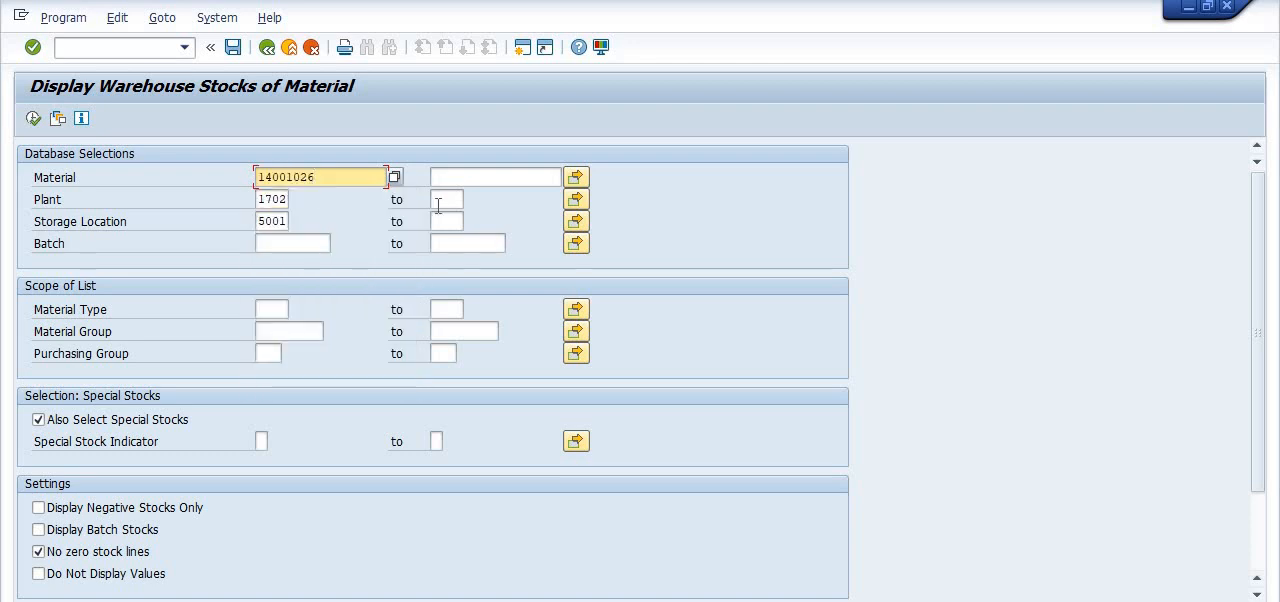
{"action": "left_click", "coordinate": [34, 119]}
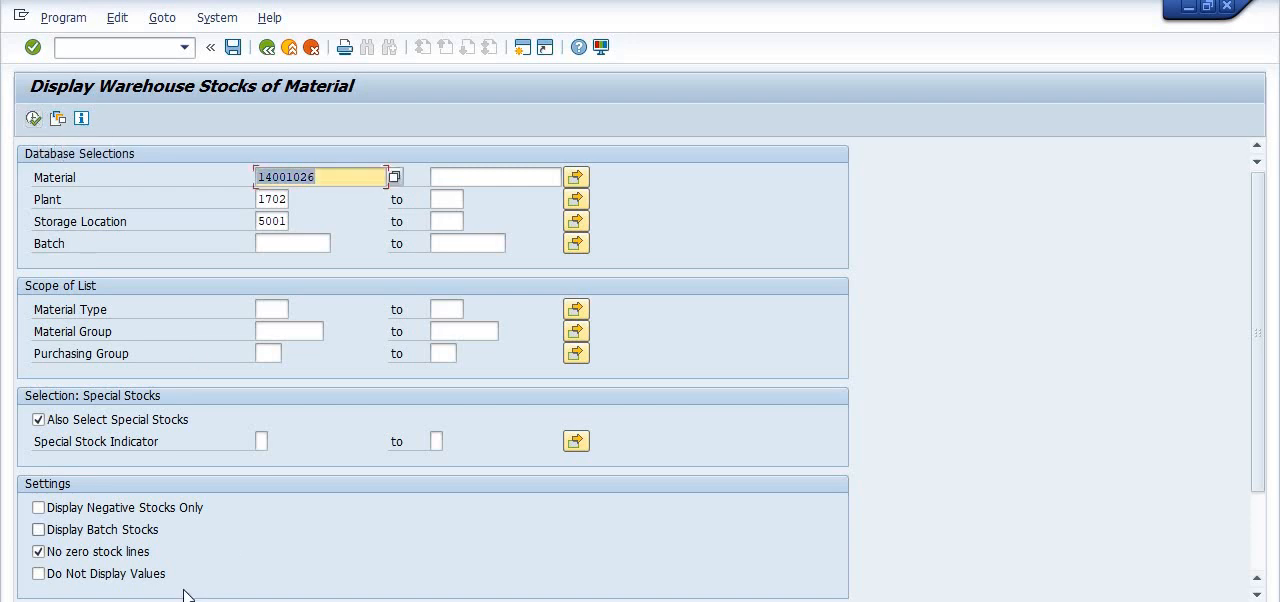
- Open the material document list with transaction MB51
{"action": "left_click", "coordinate": [122, 47]}
{"action": "type", "text": "/NMB51"}
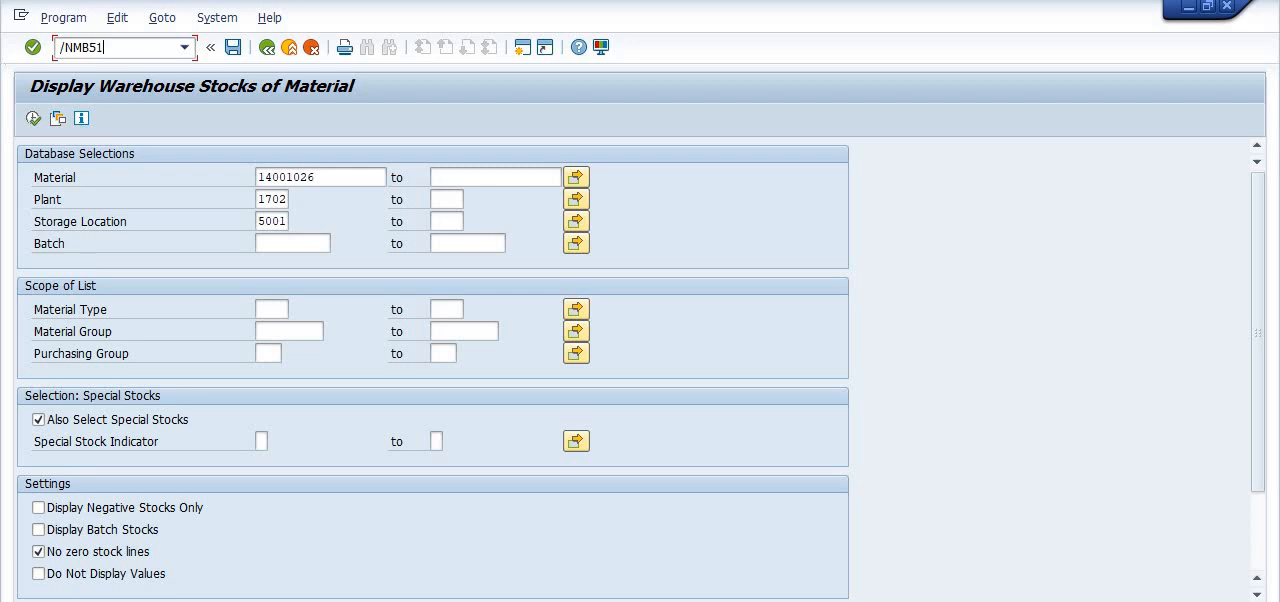
{"action": "key", "text": "Return"}
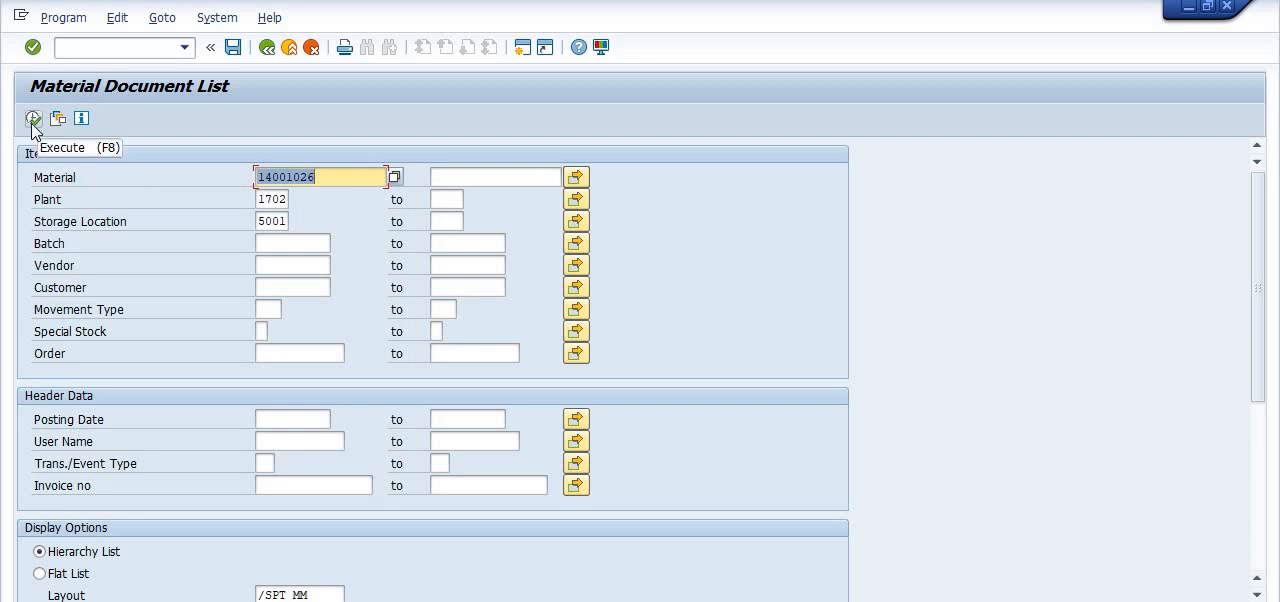
- Add material 14001137 from the Notepad notes as a second single value in the material selection
{"action": "left_click", "coordinate": [580, 184]}
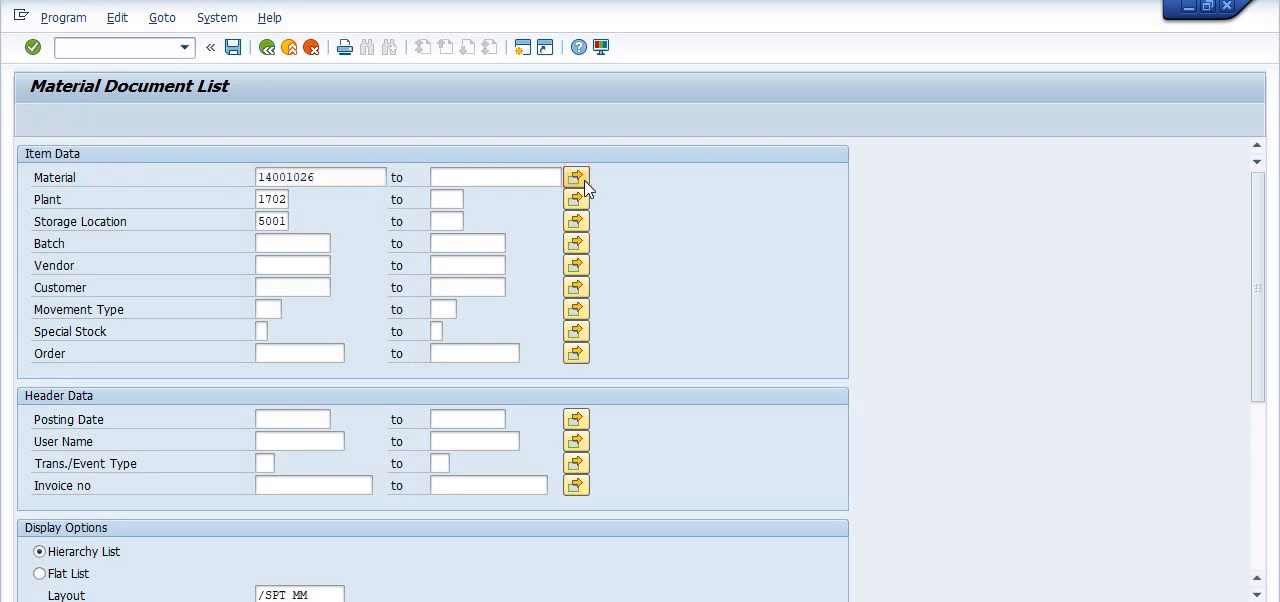
{"action": "key", "text": "alt+Tab"}
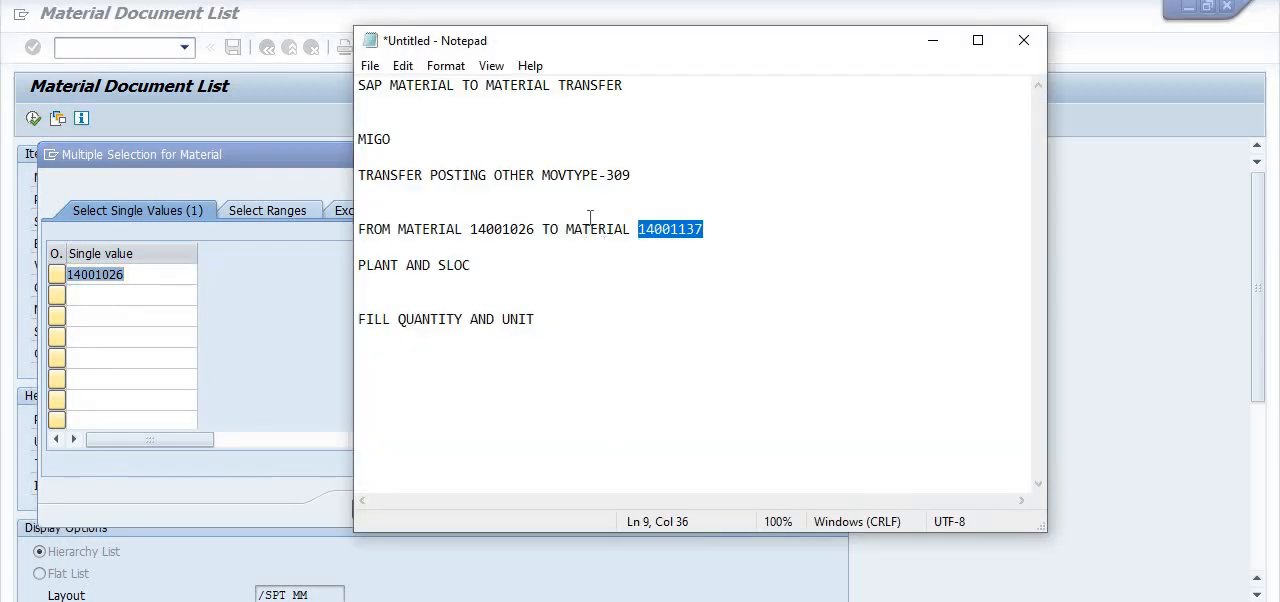
{"action": "left_click", "coordinate": [468, 600]}
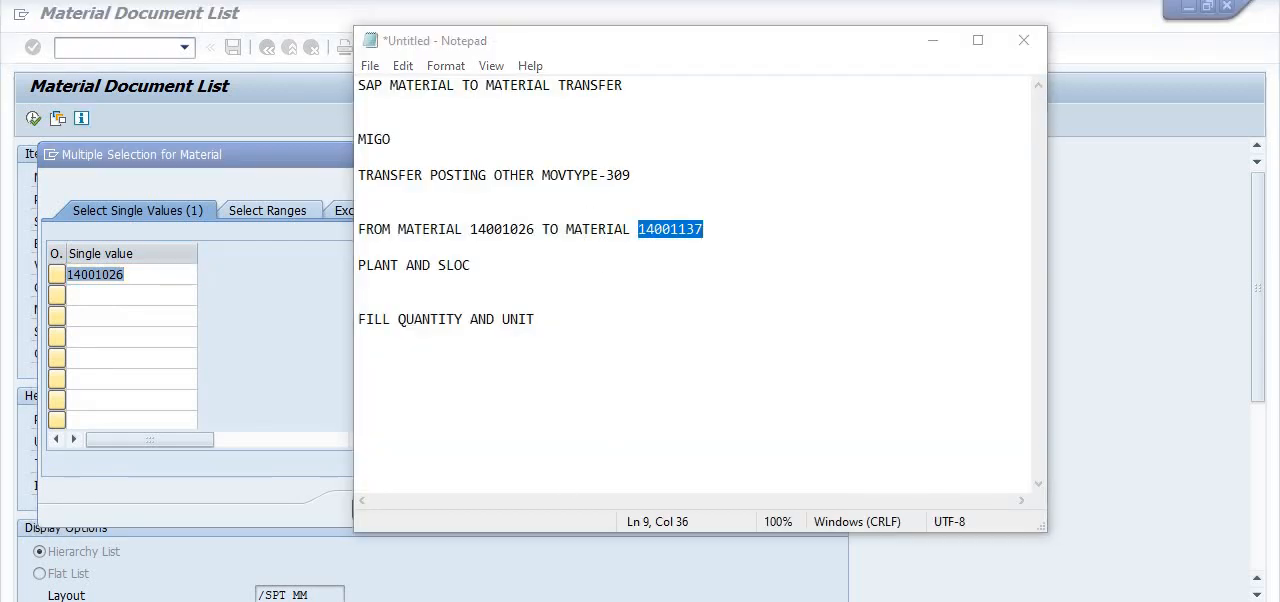
{"action": "left_click", "coordinate": [680, 560]}
{"action": "left_click", "coordinate": [120, 290]}
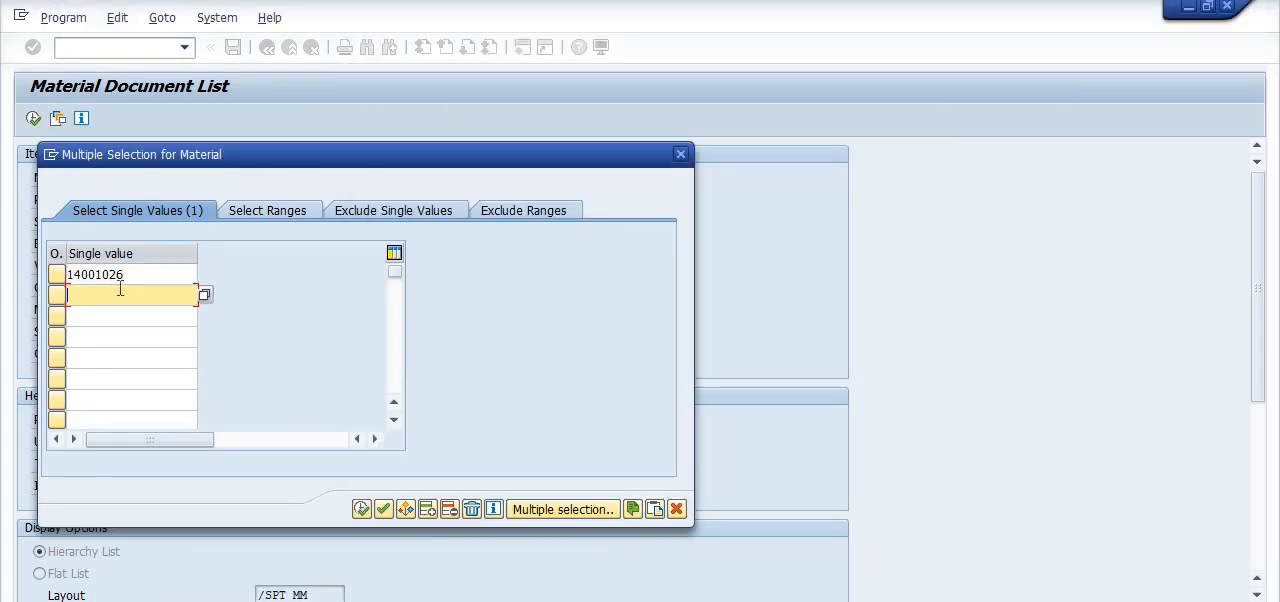
{"action": "key", "text": "ctrl+v"}
{"action": "left_click", "coordinate": [360, 509]}
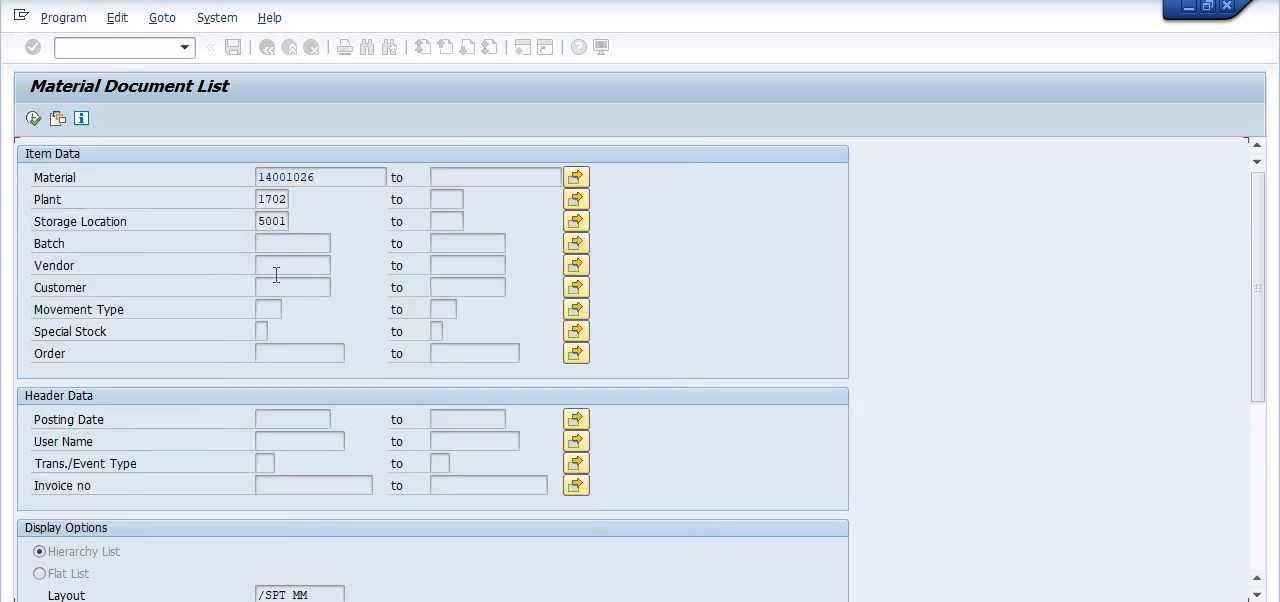
- Restrict the material document list to posting date 21.06.2021 and run the report
{"action": "left_click", "coordinate": [266, 418]}
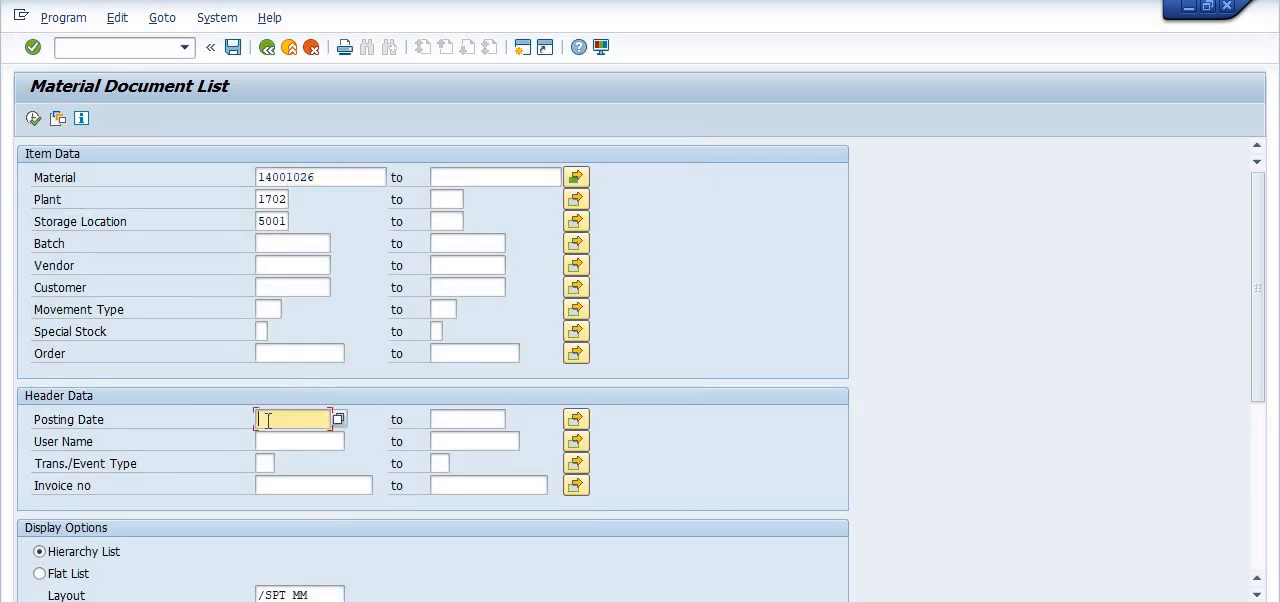
{"action": "left_click", "coordinate": [283, 440]}
{"action": "left_click", "coordinate": [33, 120]}
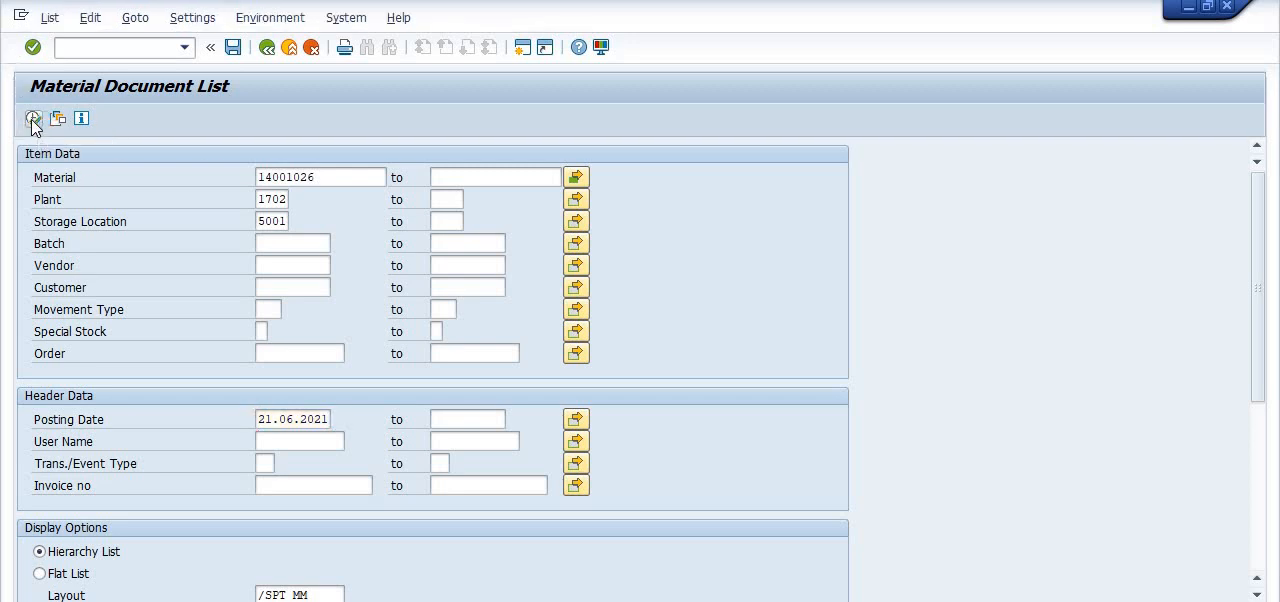